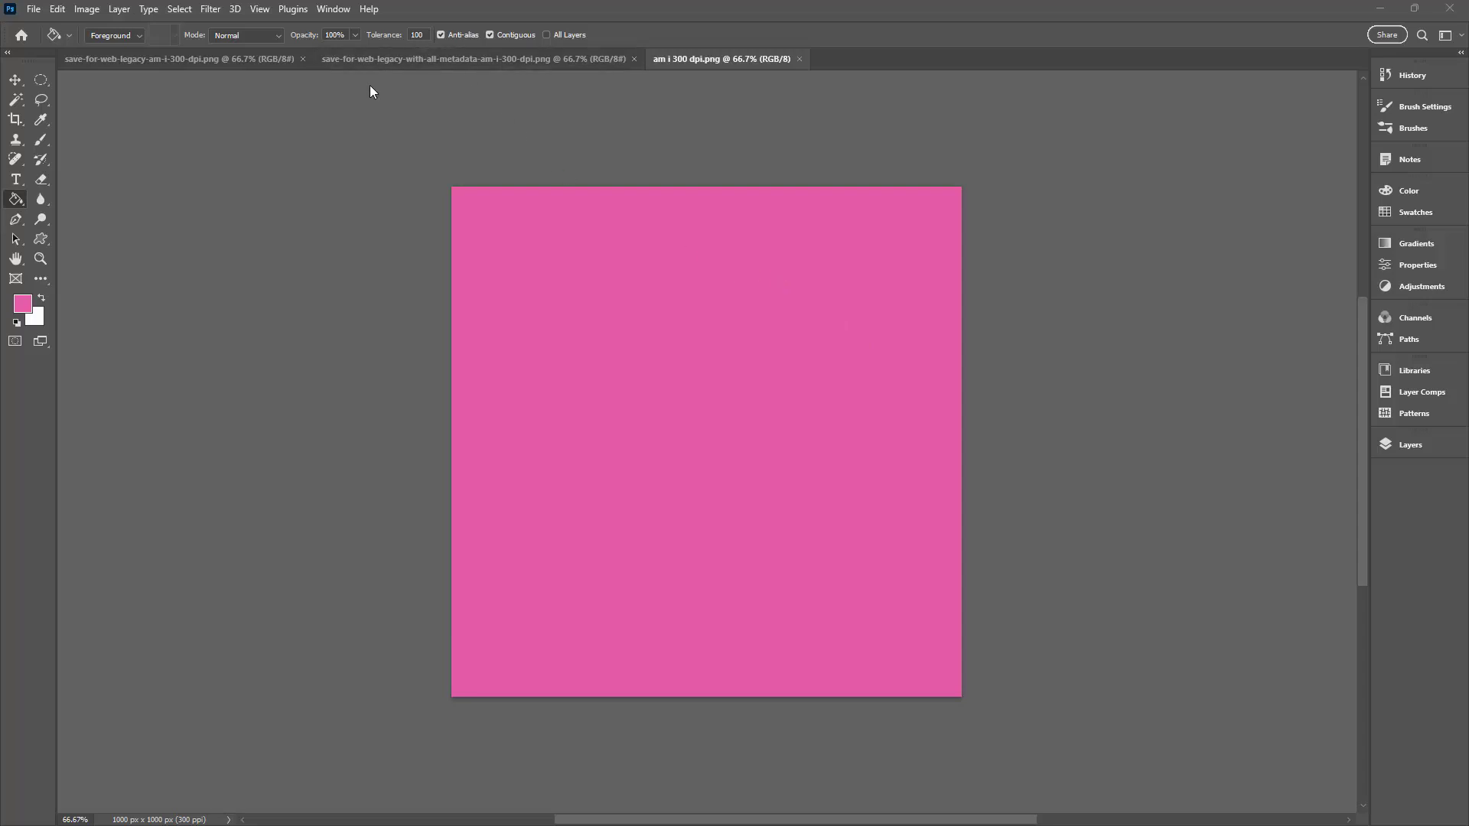
# Bring the save-for-web-legacy-am-i-300-dpi.png tab to the front, revealing its 72 ppi resolution
pyautogui.click(213, 60)
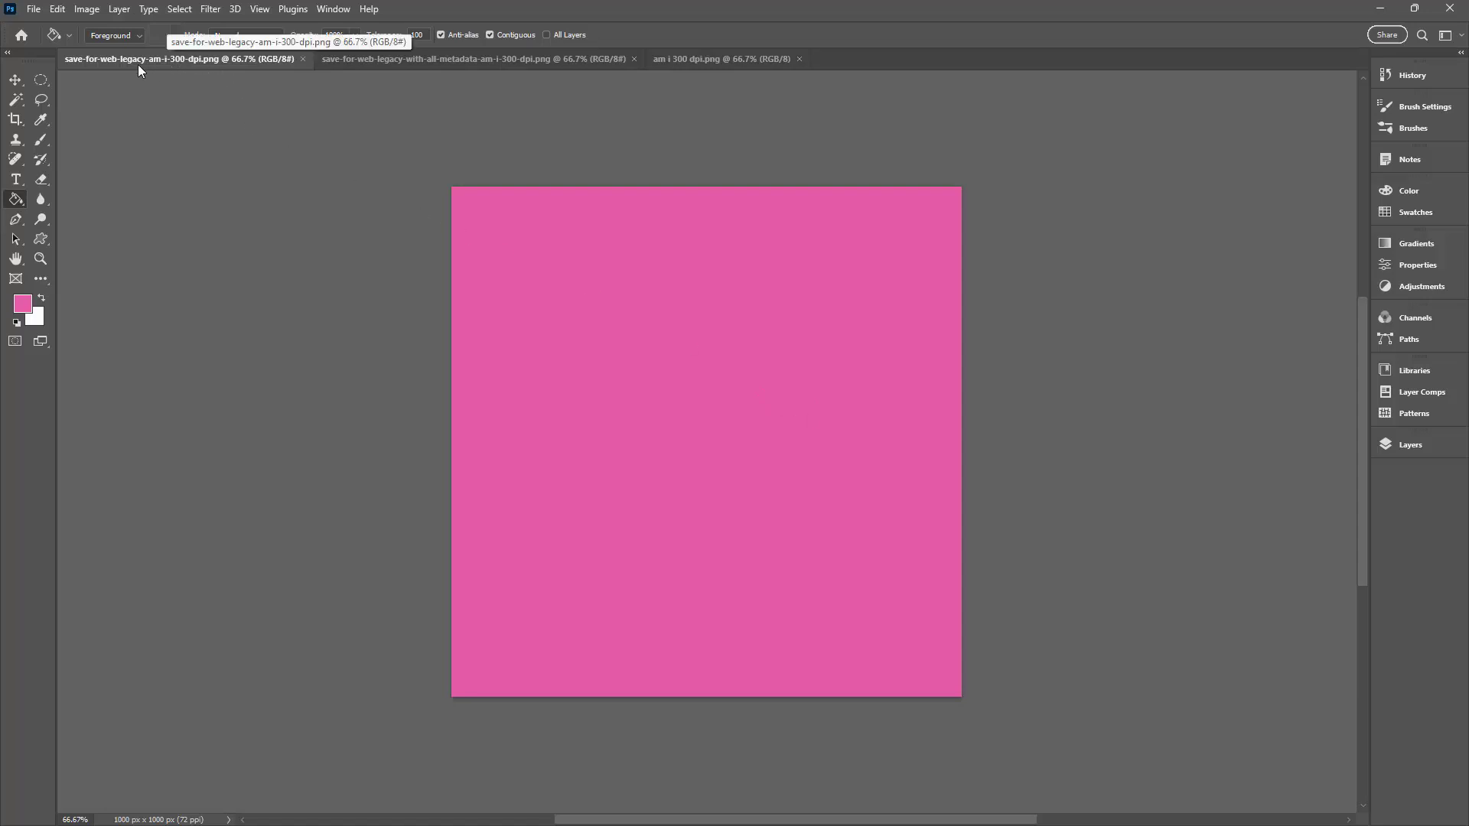
pyautogui.click(34, 9)
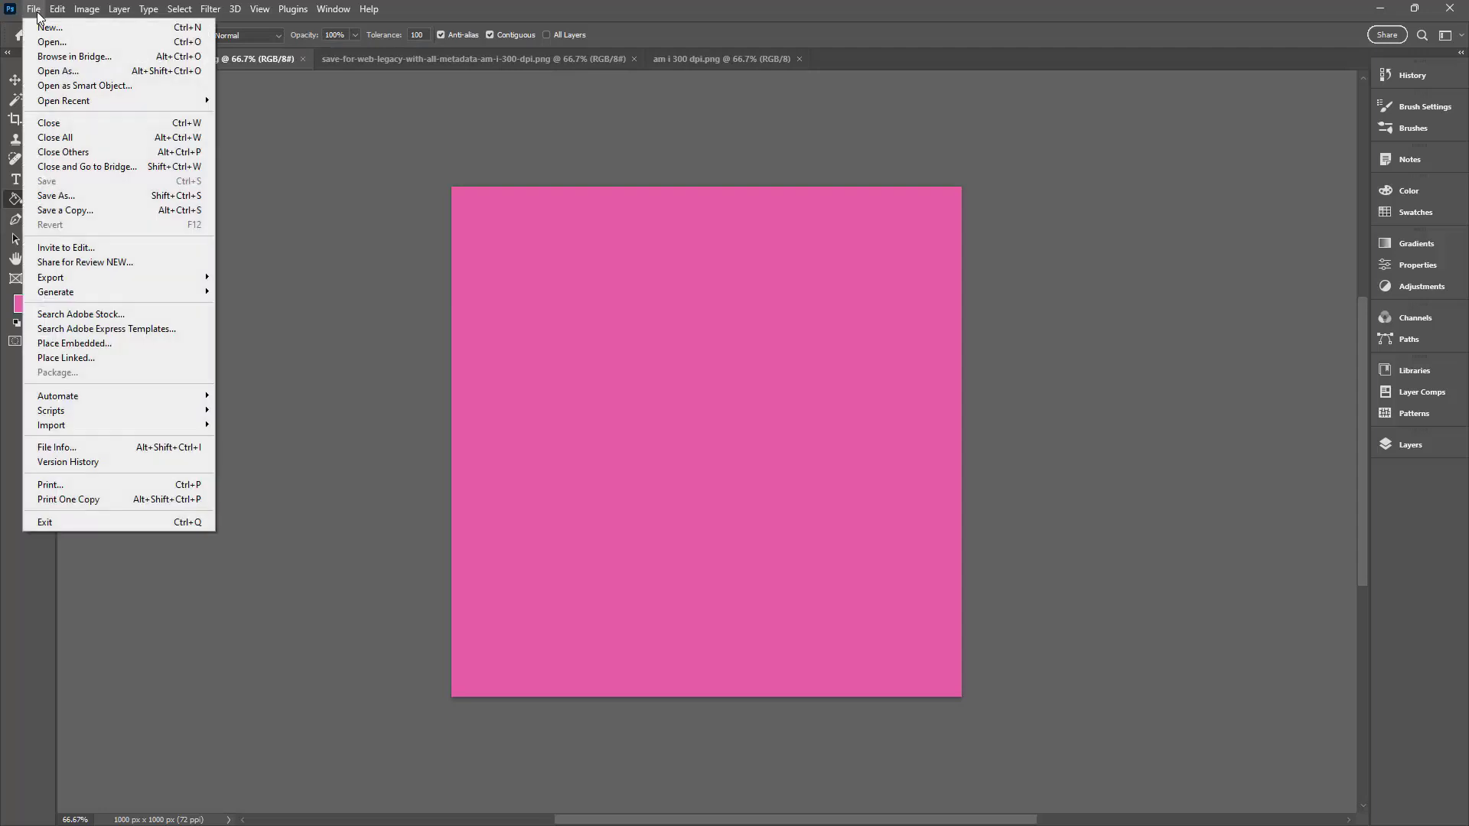
pyautogui.moveTo(122, 285)
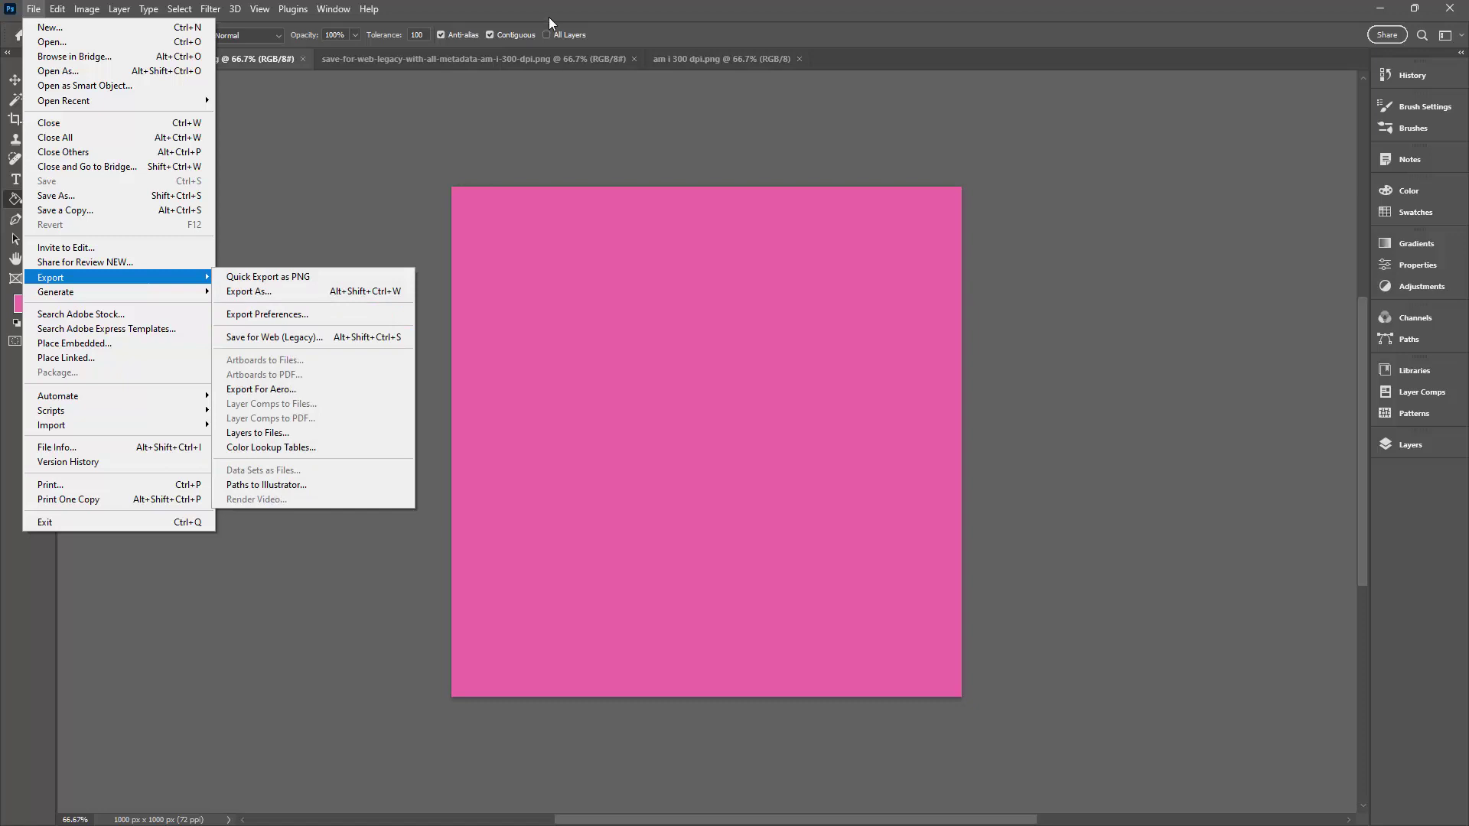
pyautogui.press('Escape')
pyautogui.press('Escape')
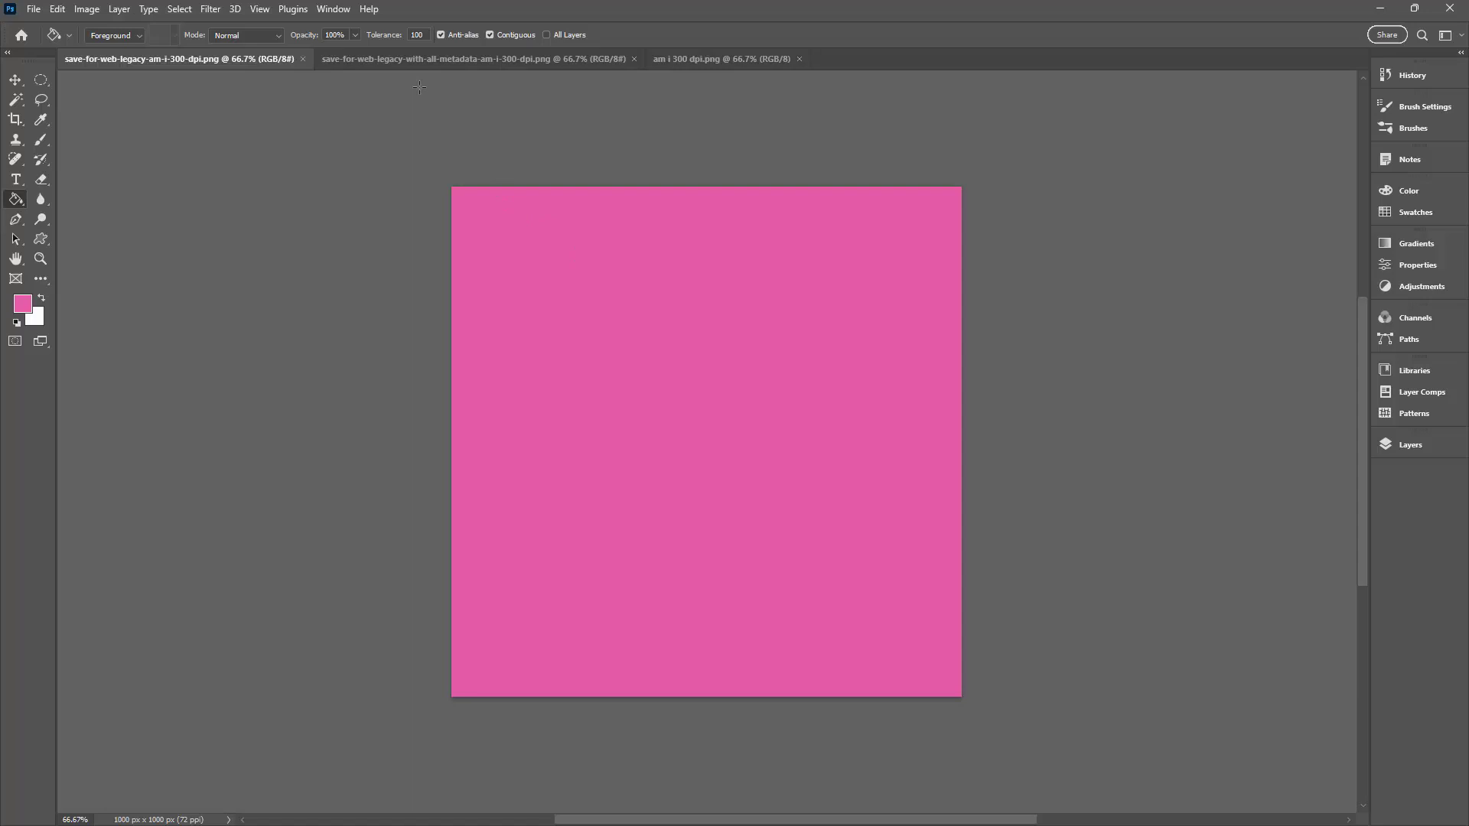
# Close both save-for-web-legacy tabs and confirm am i 300 dpi.png is 1000×1000 px at 300 ppi
pyautogui.click(302, 58)
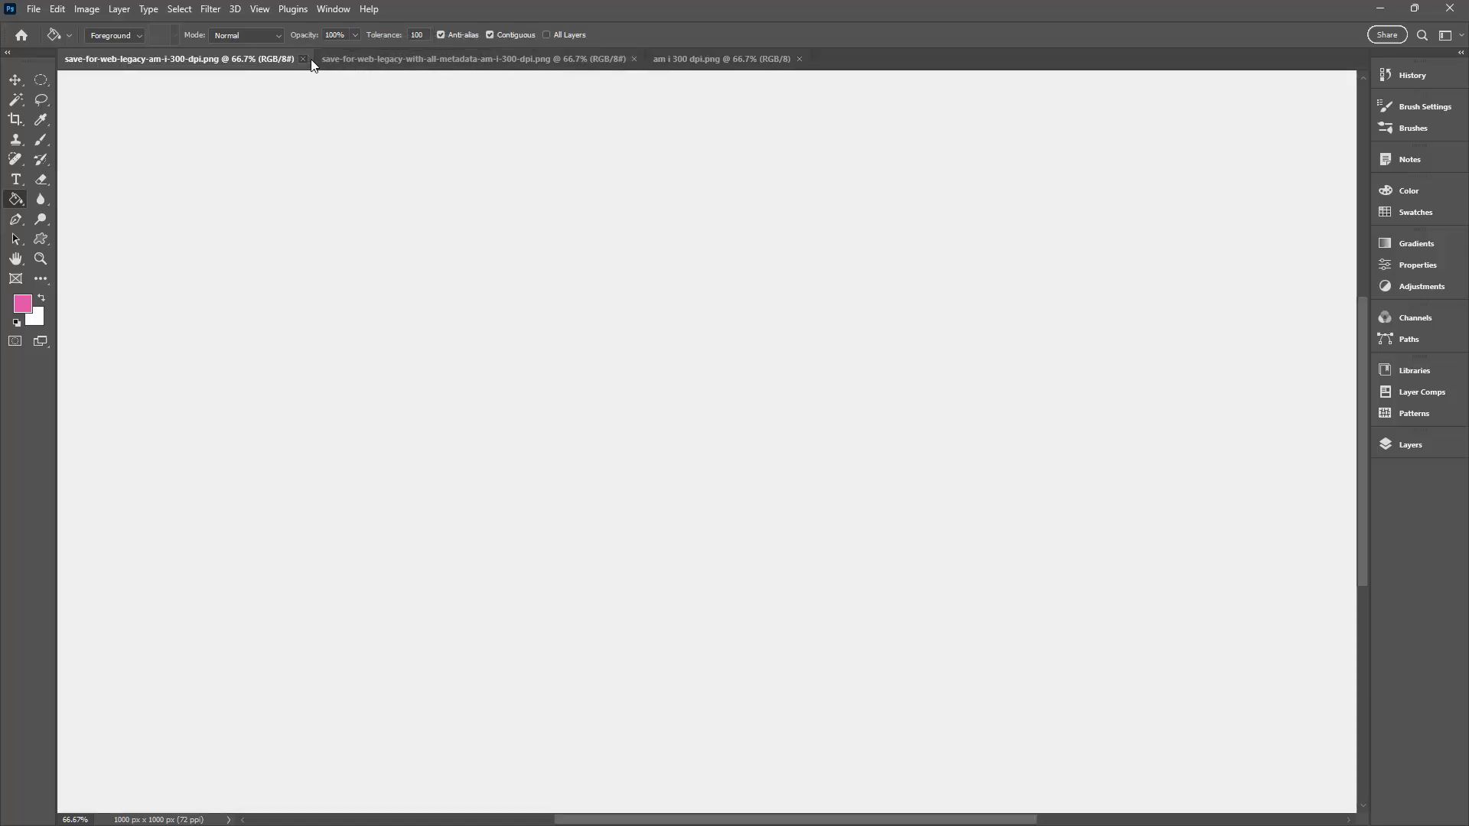
pyautogui.click(378, 59)
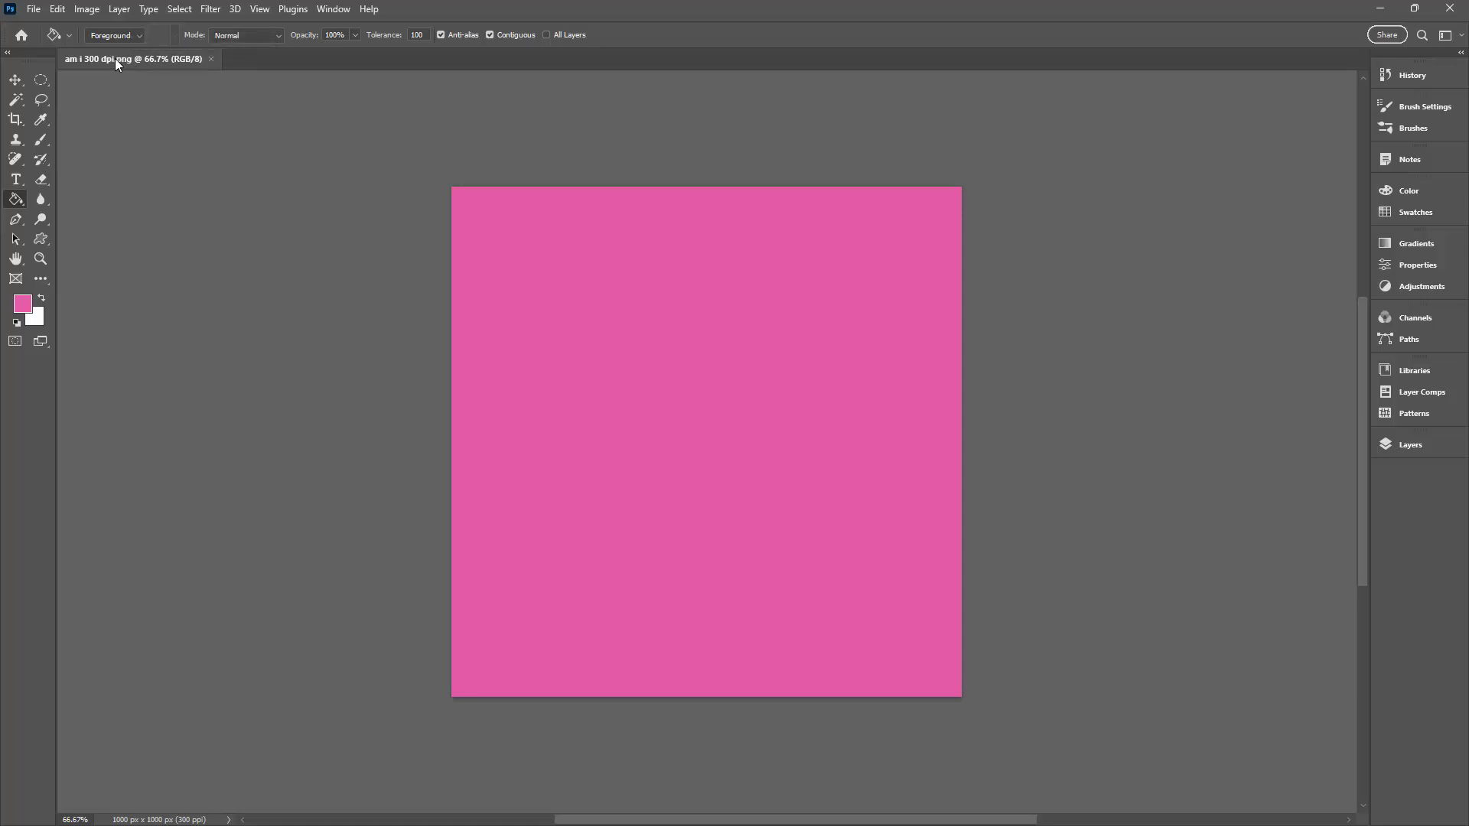
pyautogui.click(88, 11)
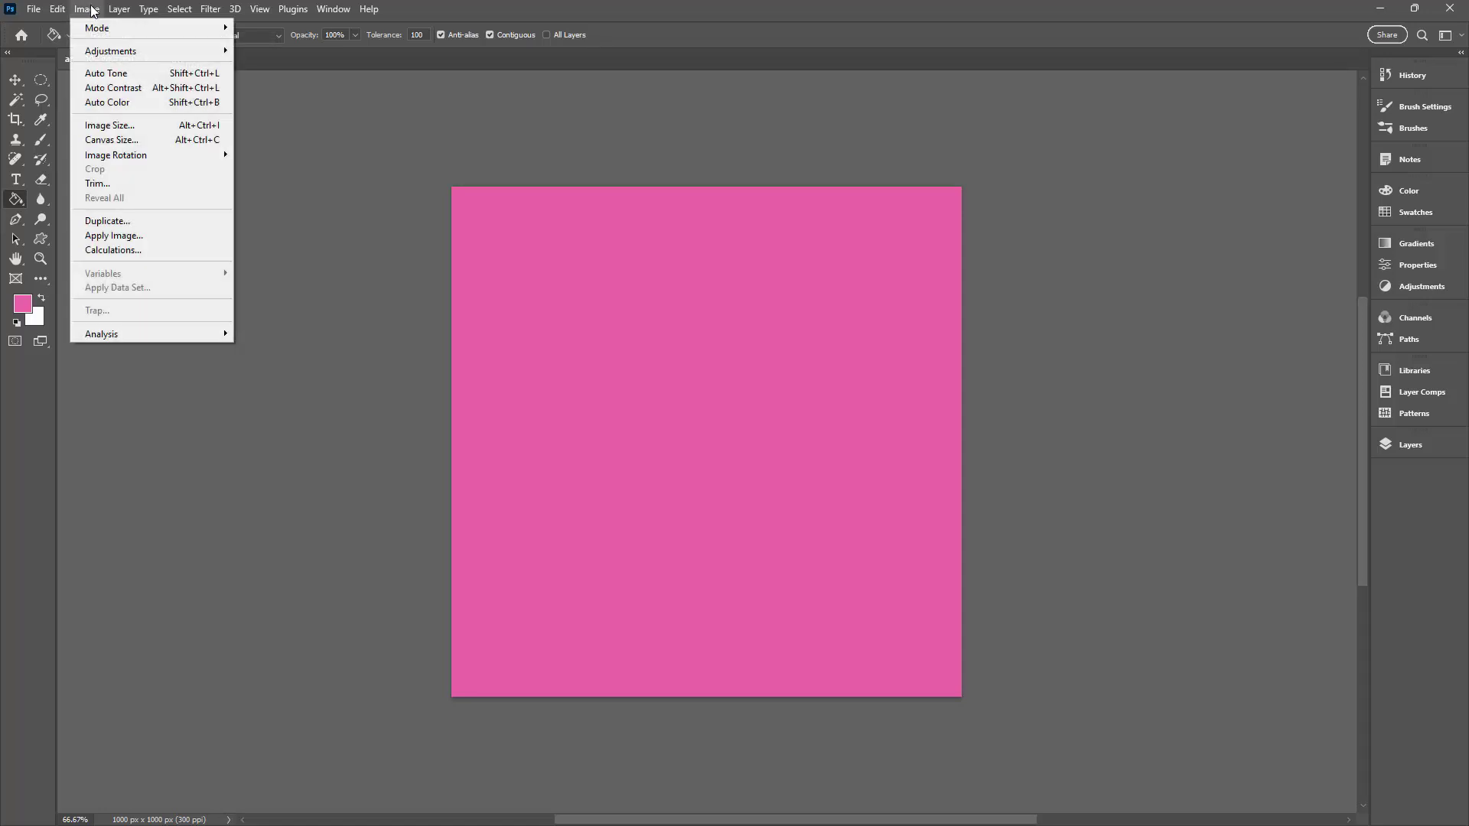
pyautogui.click(142, 128)
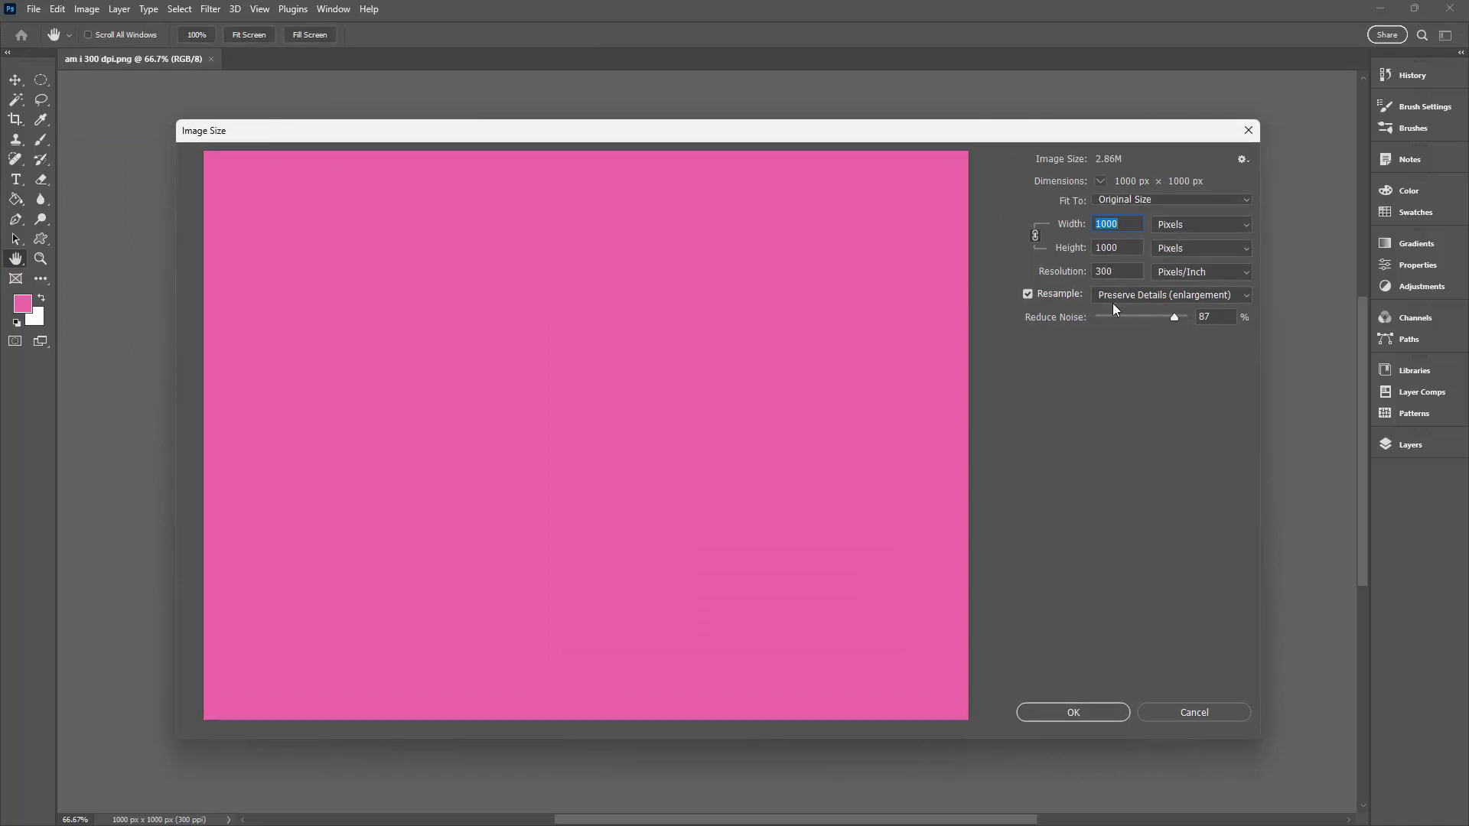
pyautogui.click(1182, 713)
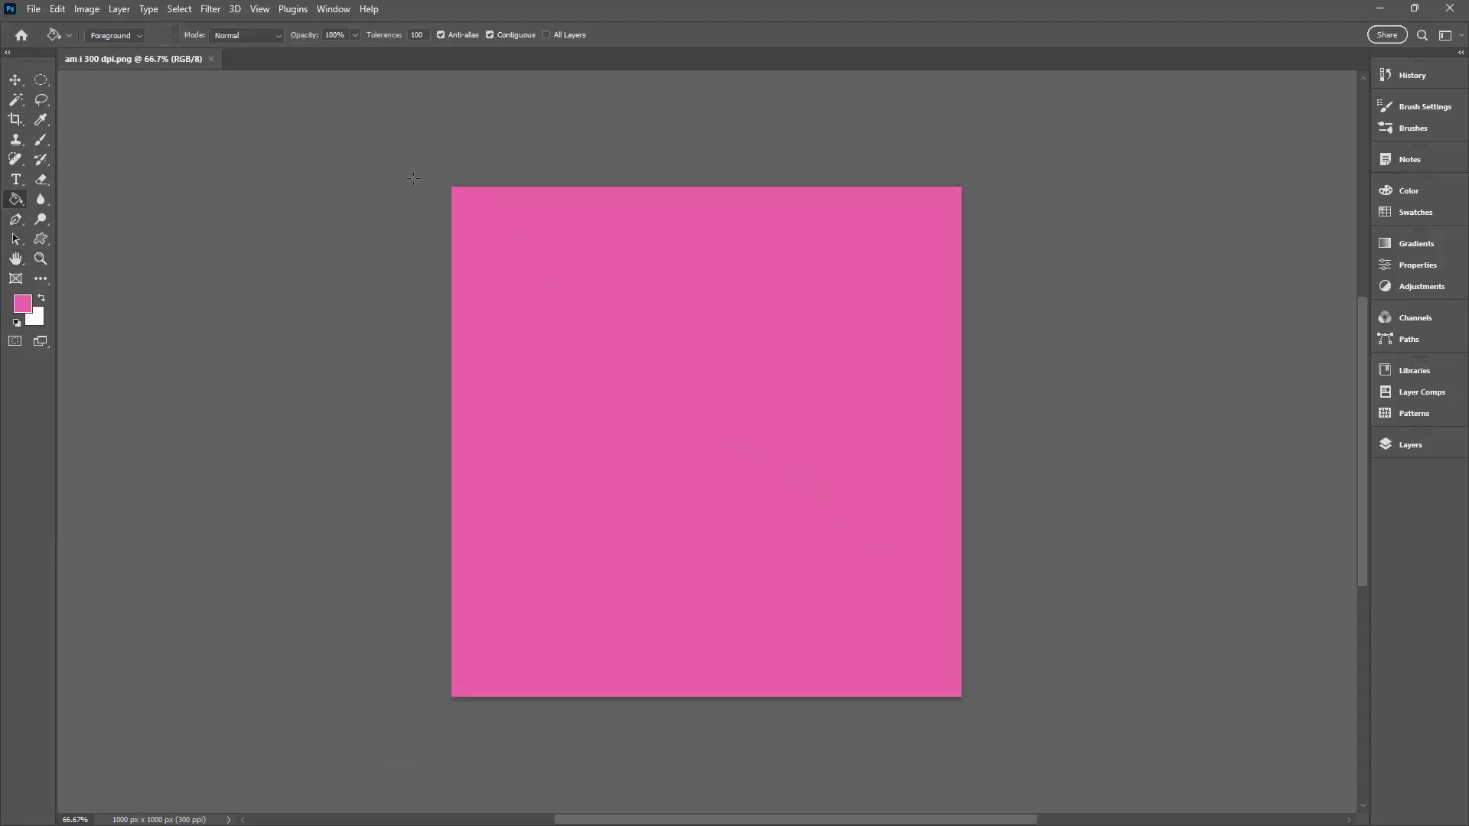
pyautogui.click(33, 9)
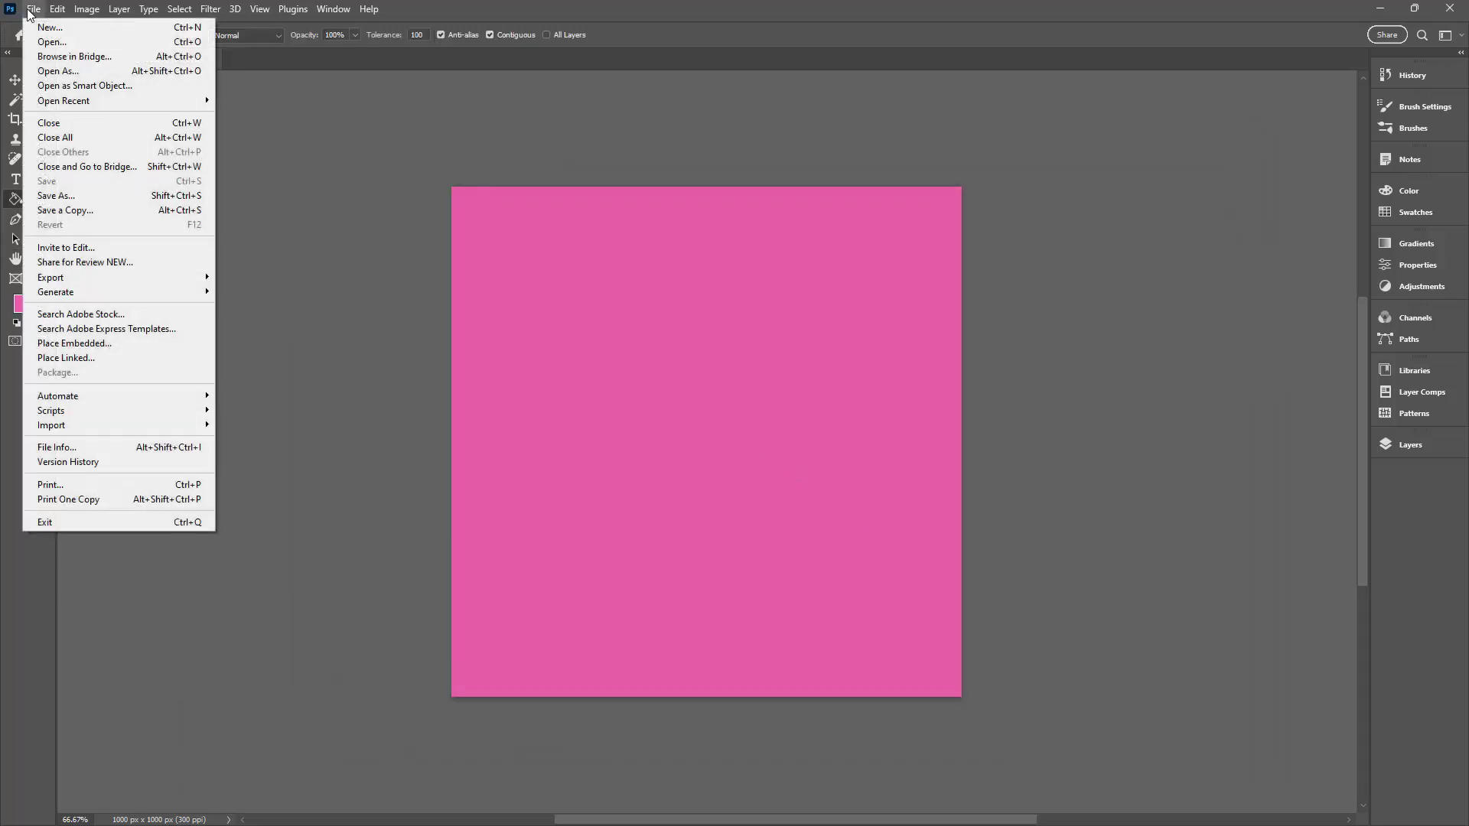
pyautogui.click(60, 214)
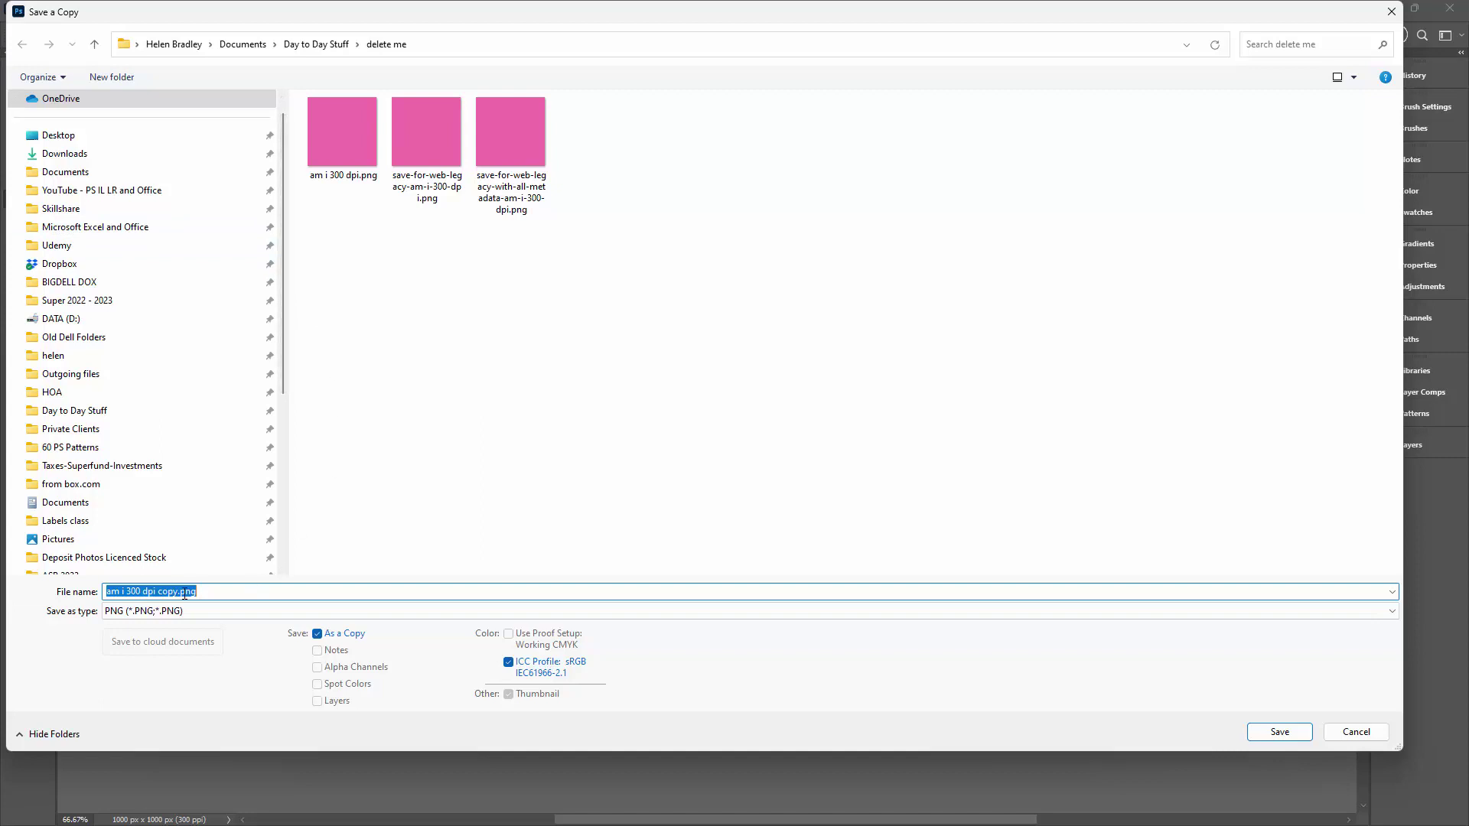
pyautogui.click(169, 614)
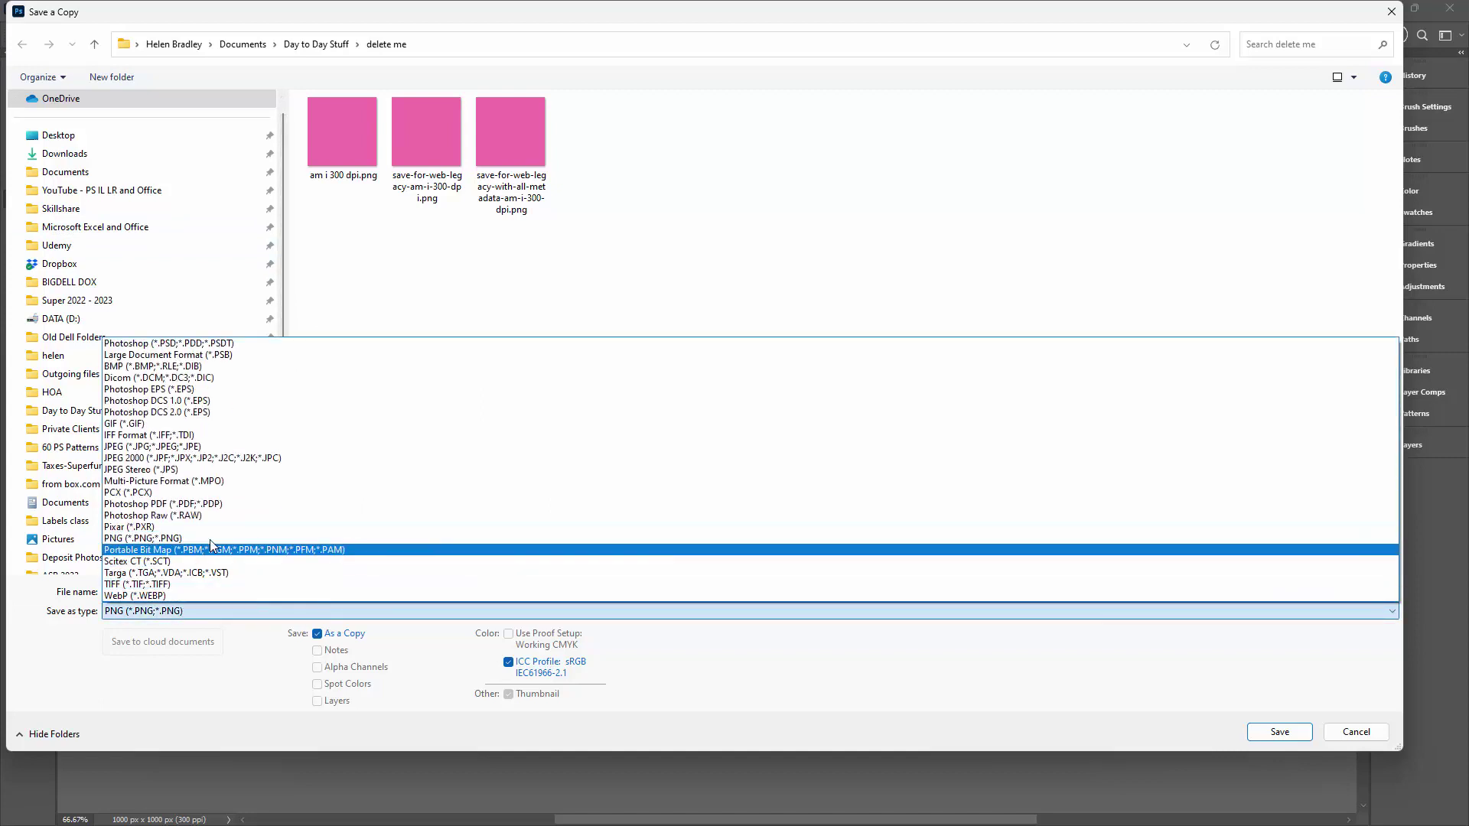
pyautogui.click(207, 543)
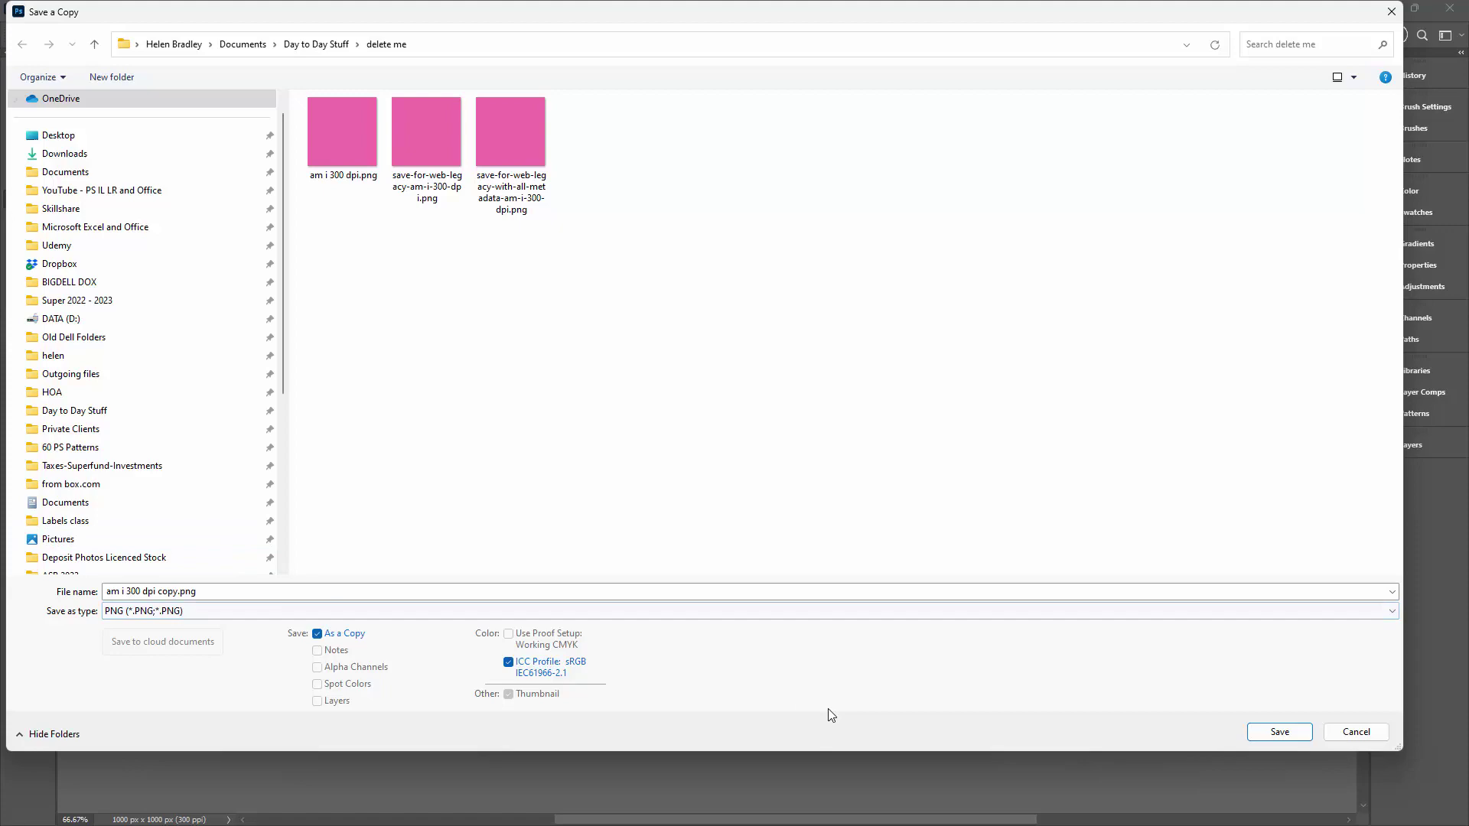
pyautogui.click(1356, 732)
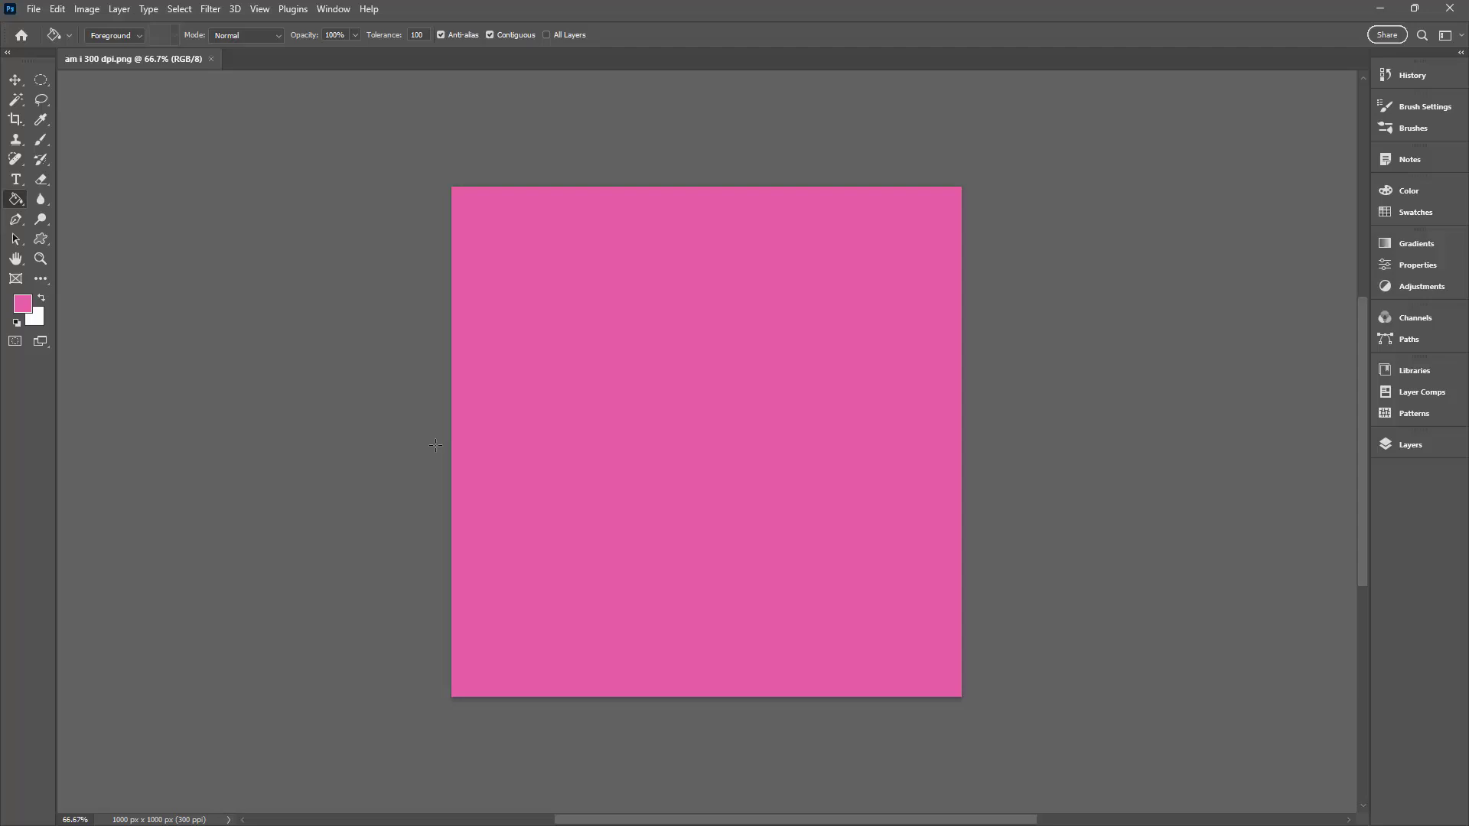
# Add an empty Layer 1 above Background, then cancel a Save As left in Photoshop format
pyautogui.click(1400, 445)
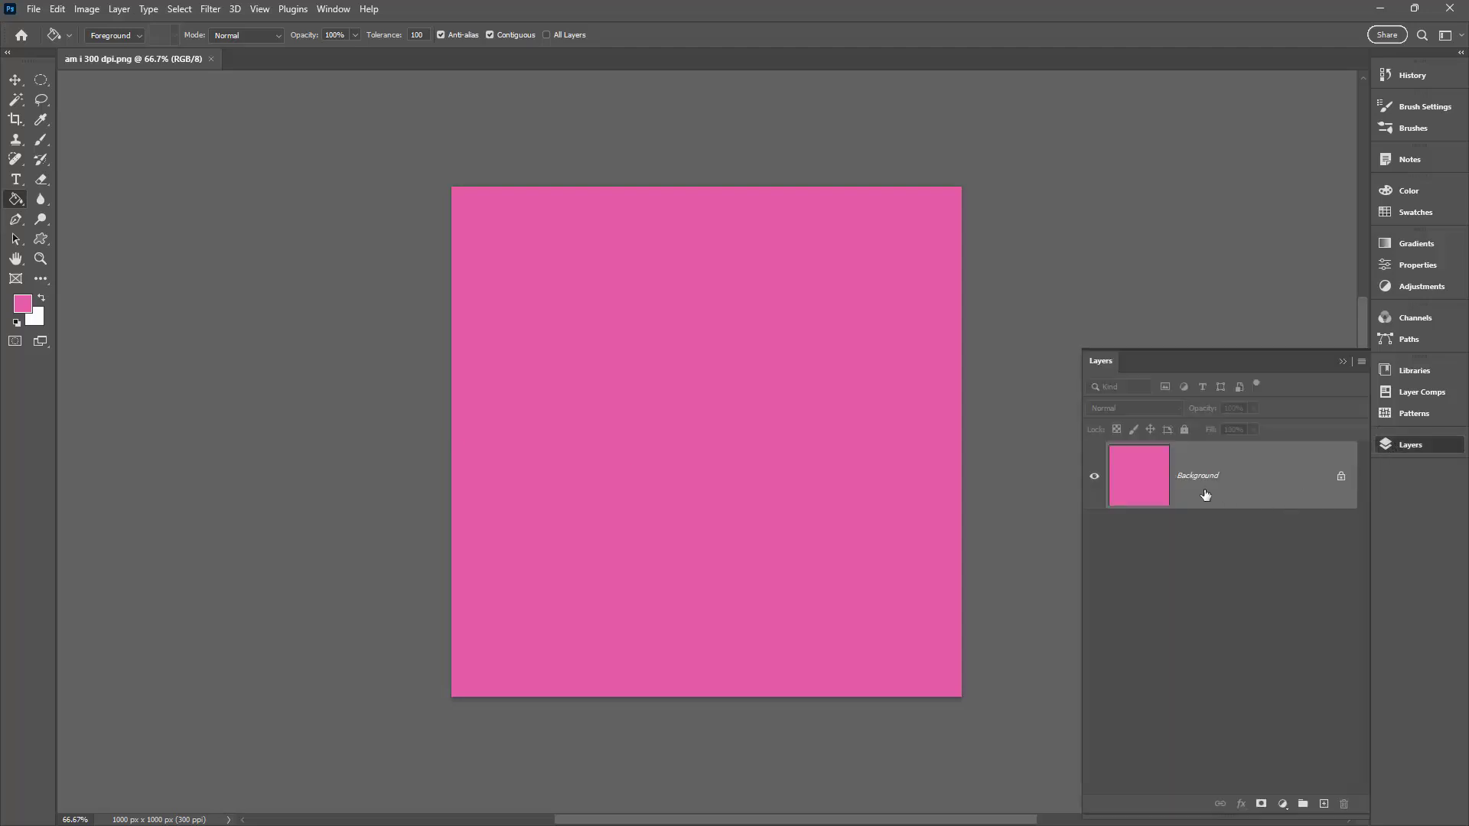
pyautogui.click(1323, 804)
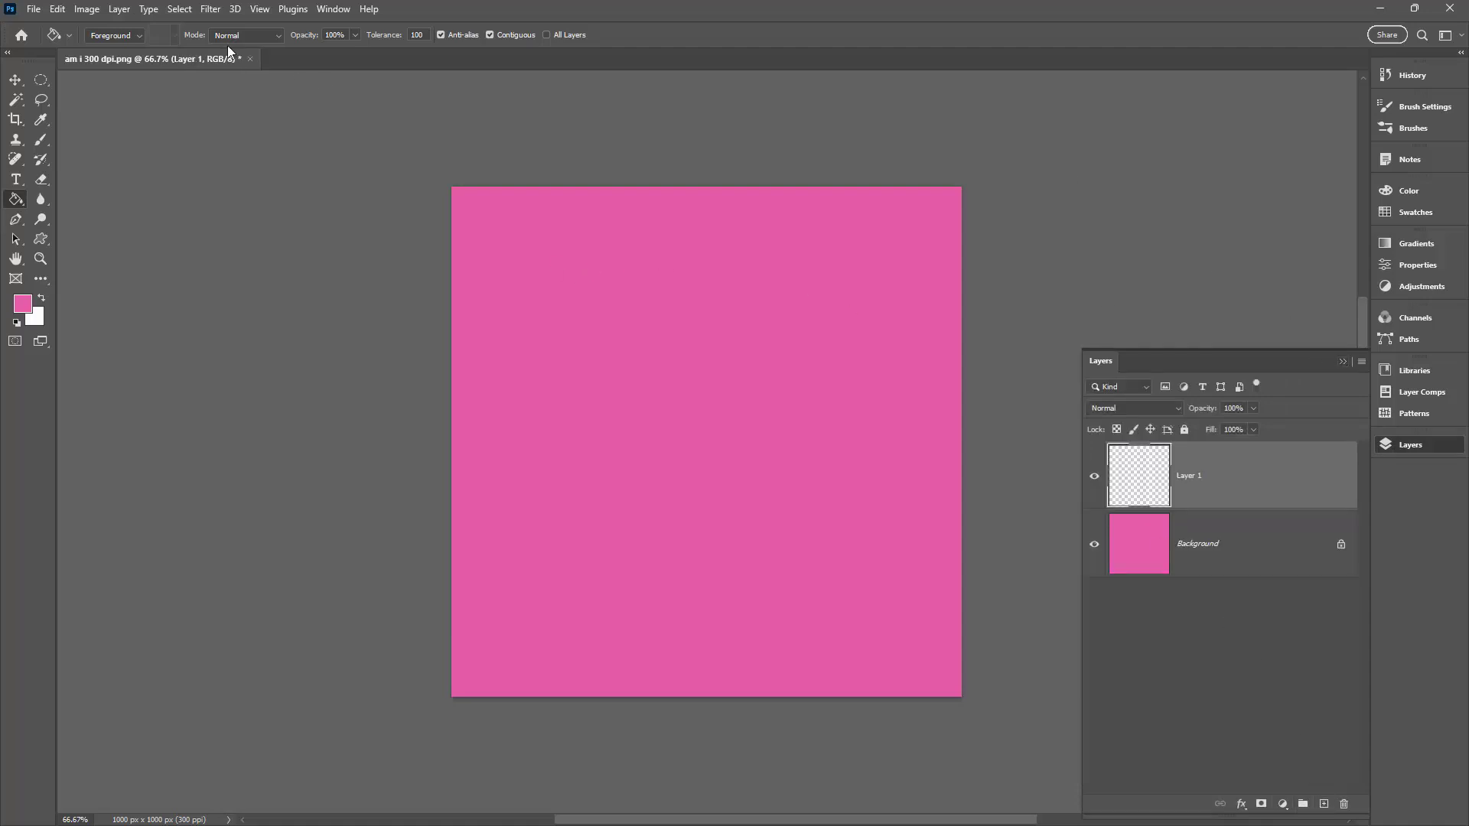
pyautogui.click(33, 10)
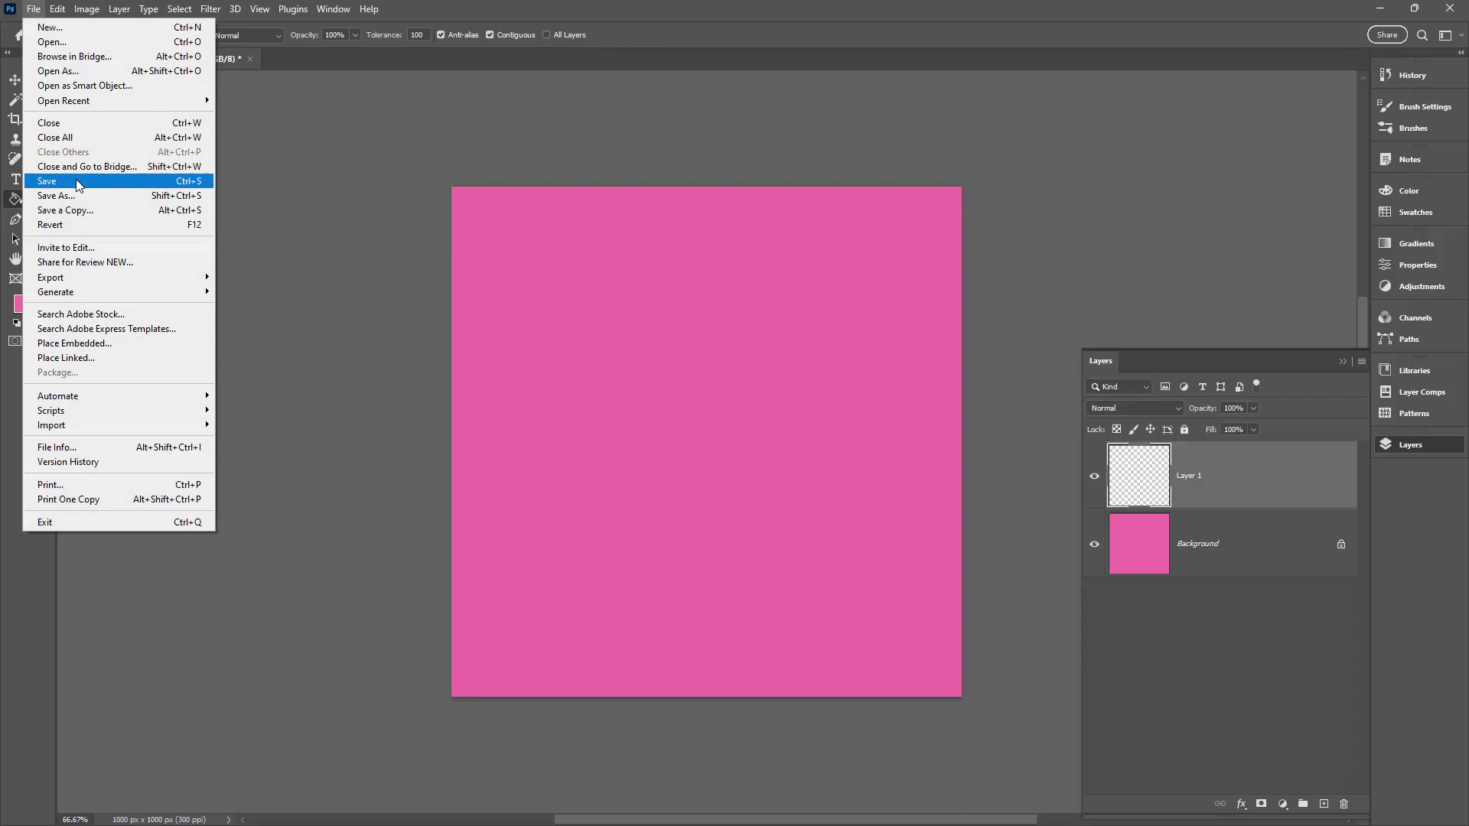
pyautogui.click(56, 195)
pyautogui.click(164, 613)
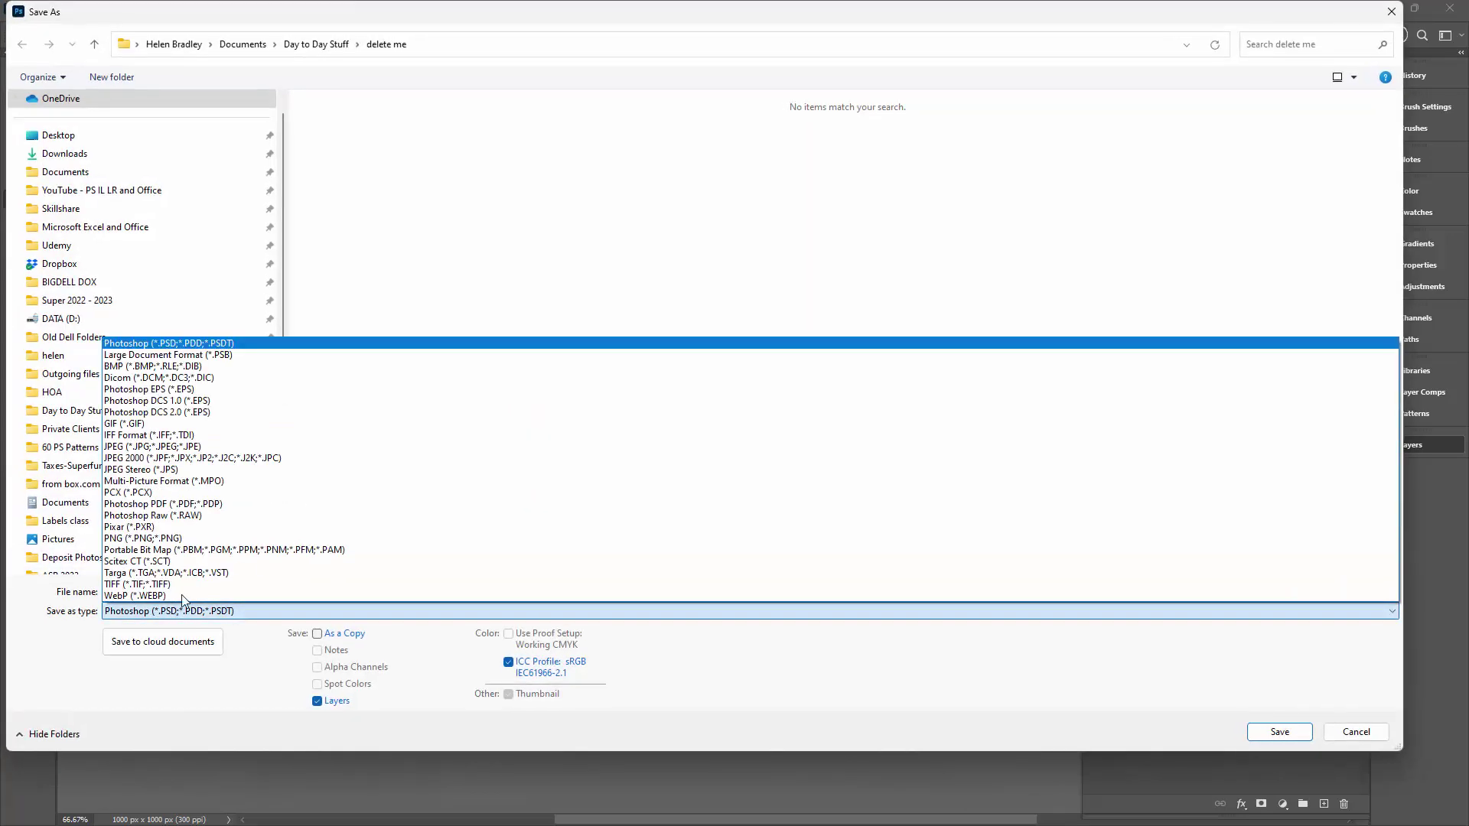
pyautogui.click(1351, 739)
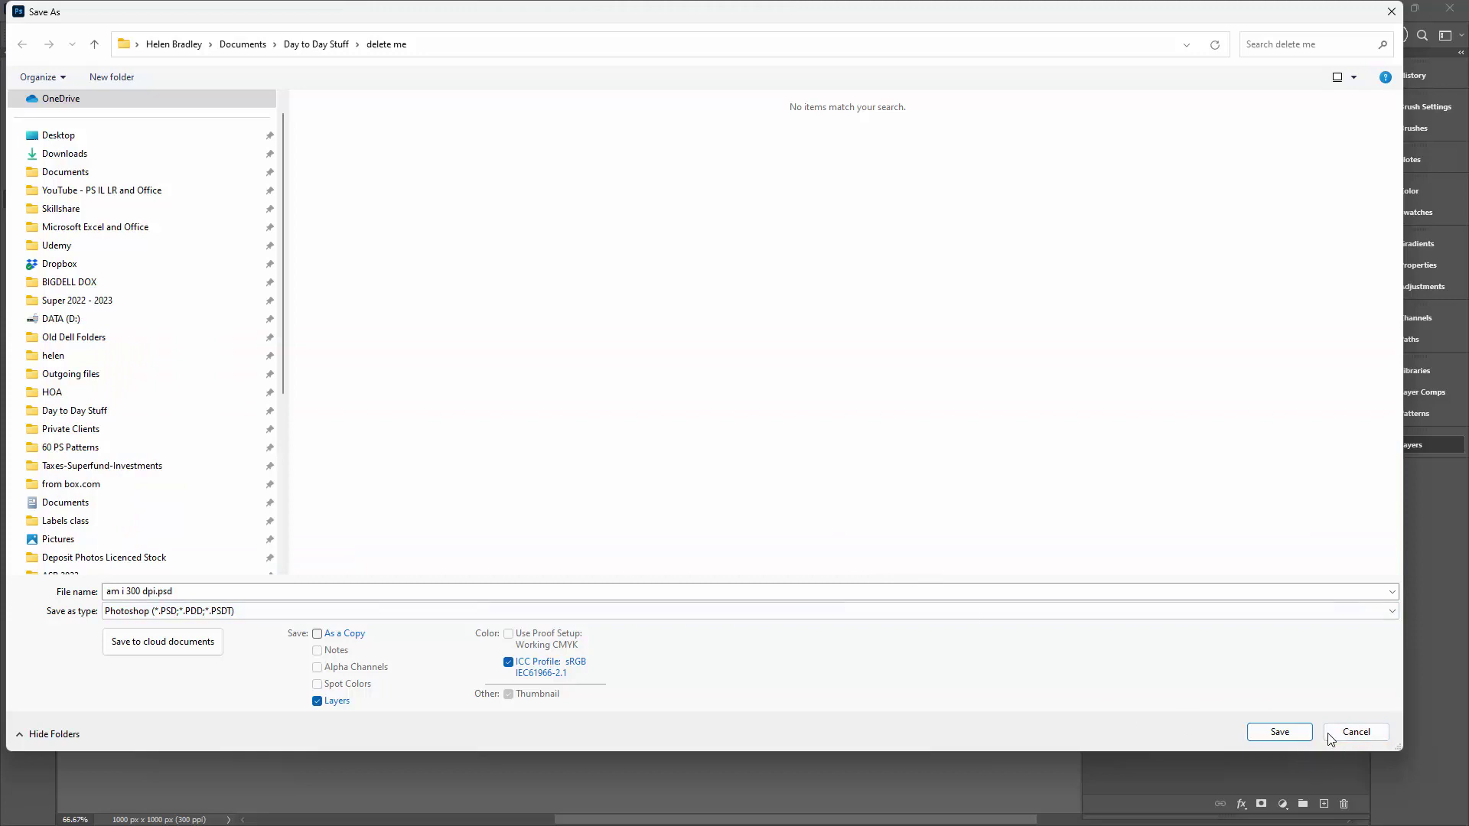
pyautogui.click(1355, 732)
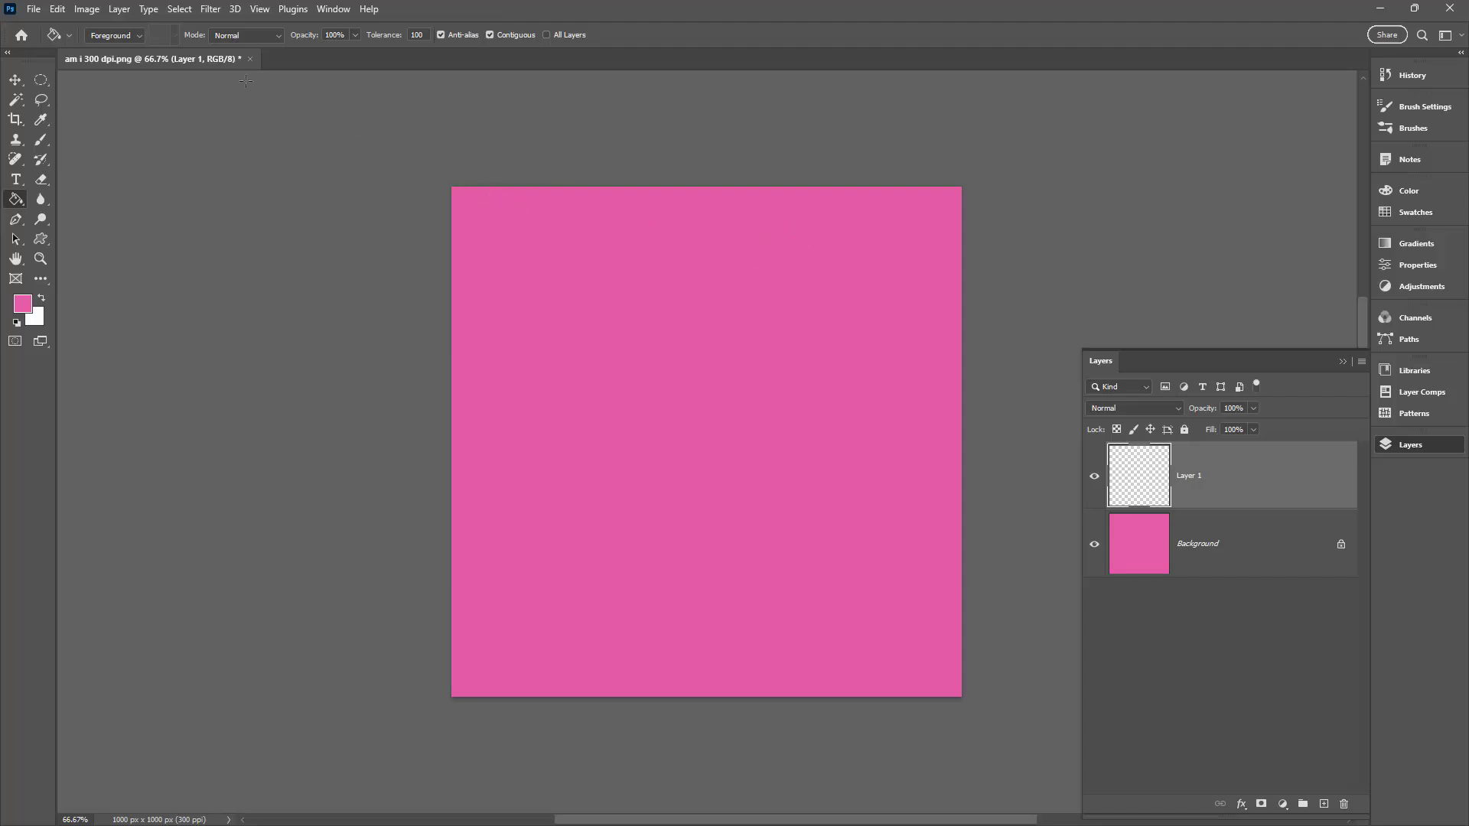
# Tick Enable legacy "Save As" in the File Handling preferences and confirm with OK
pyautogui.click(57, 8)
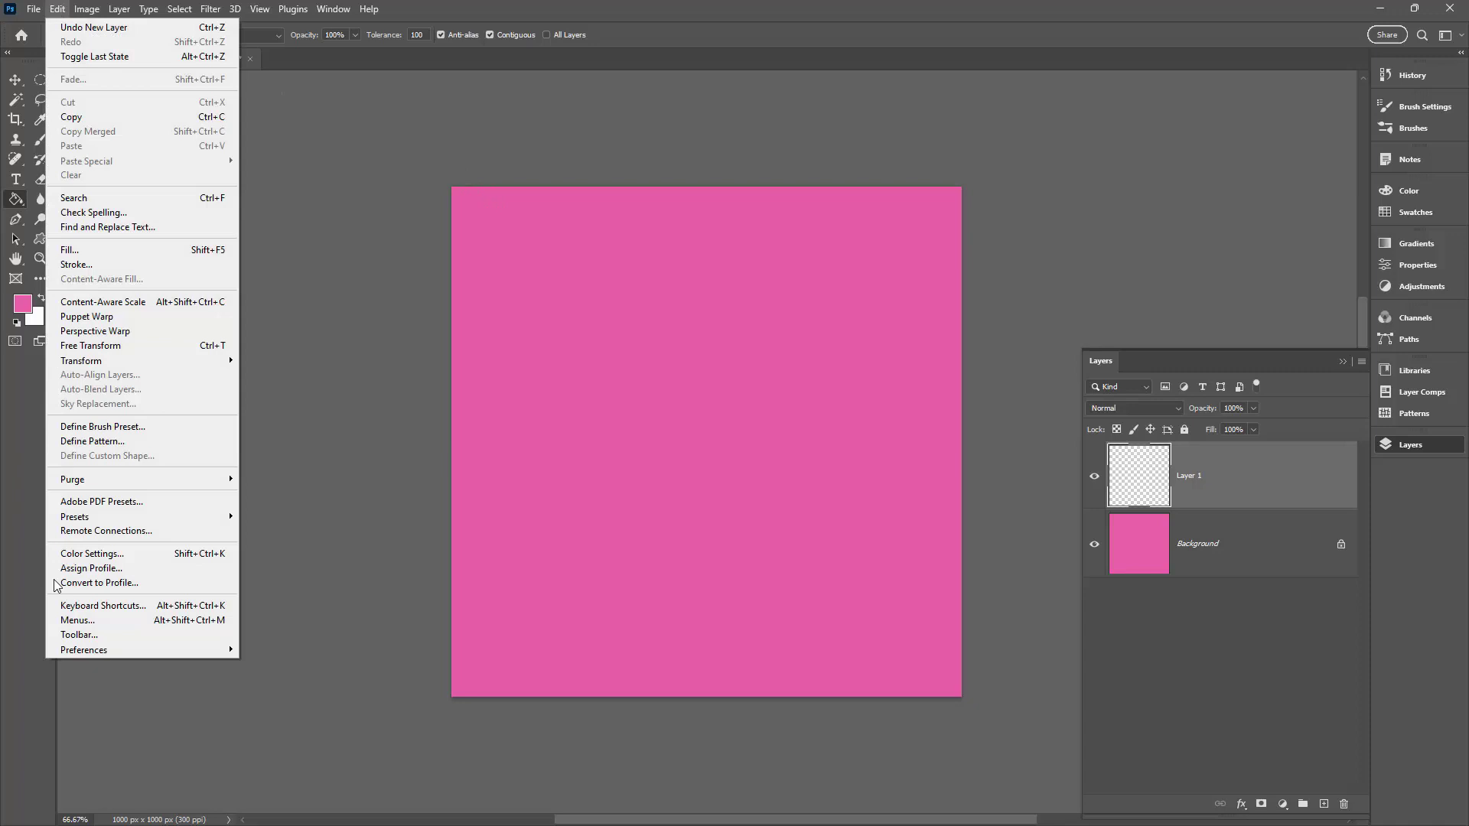
pyautogui.moveTo(125, 654)
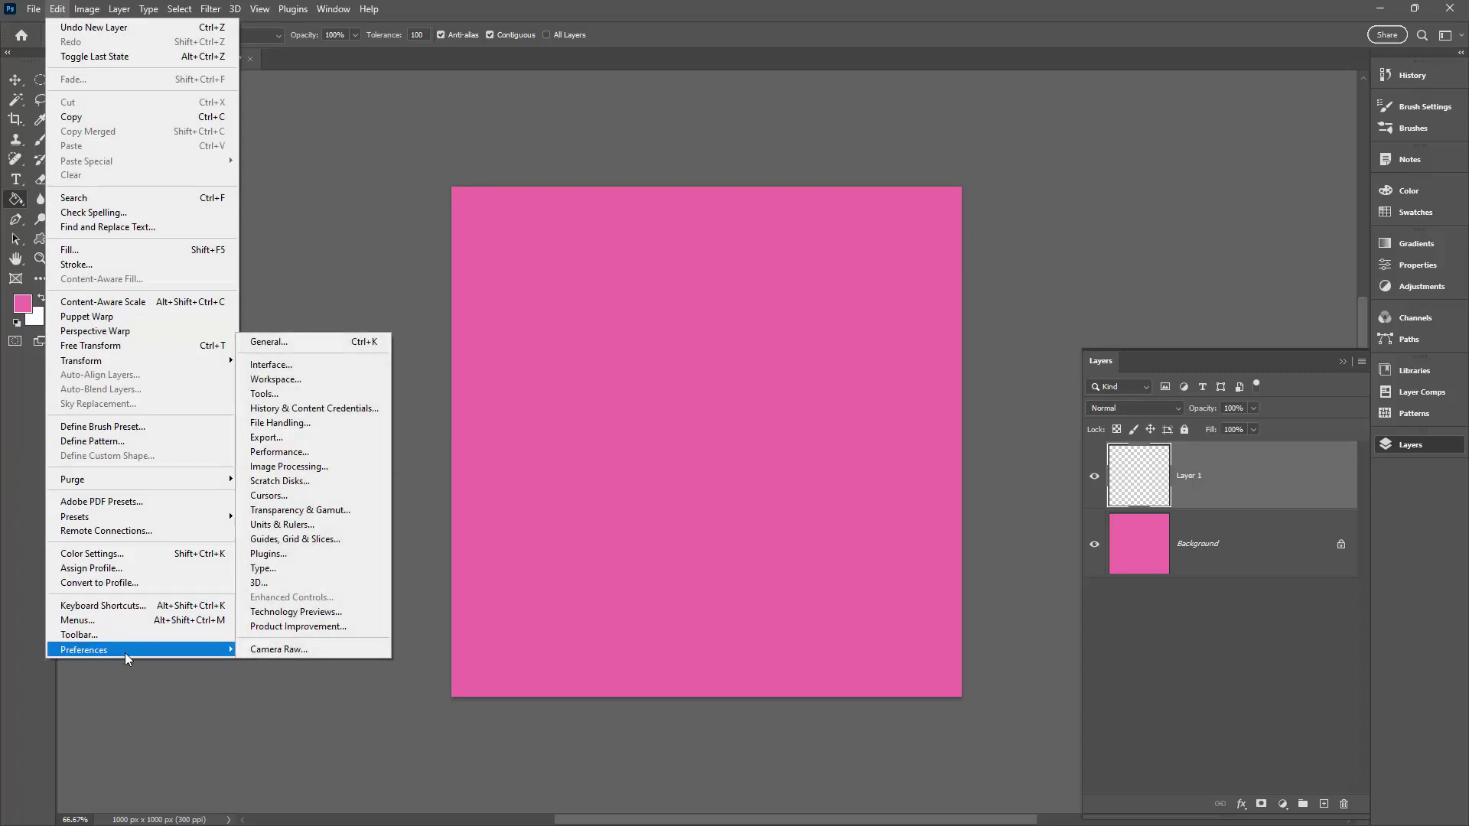
pyautogui.click(313, 426)
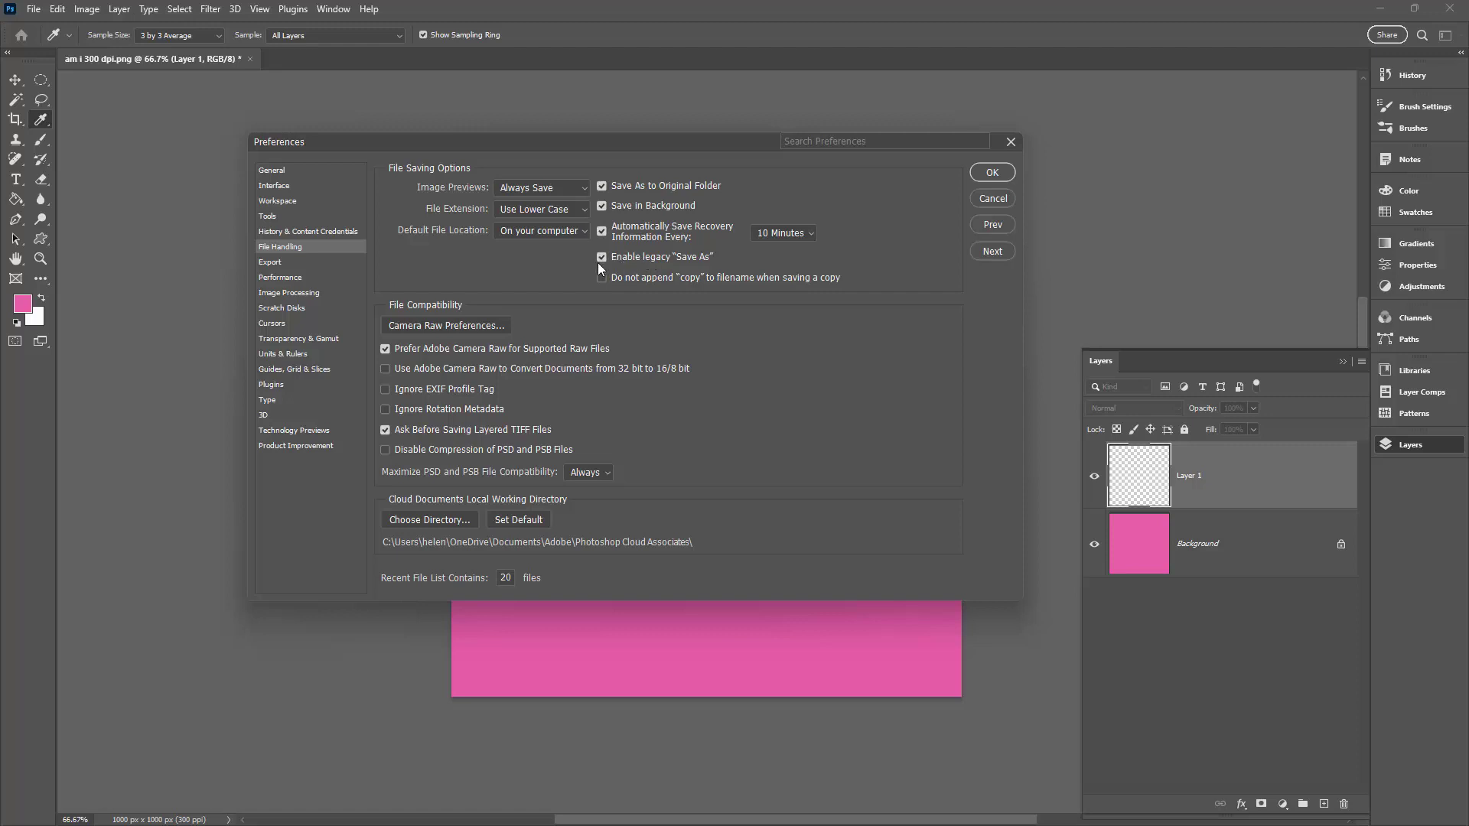
pyautogui.click(987, 173)
# Save the pink image as PNG named test.png, accepting the default PNG Format Options
pyautogui.click(37, 11)
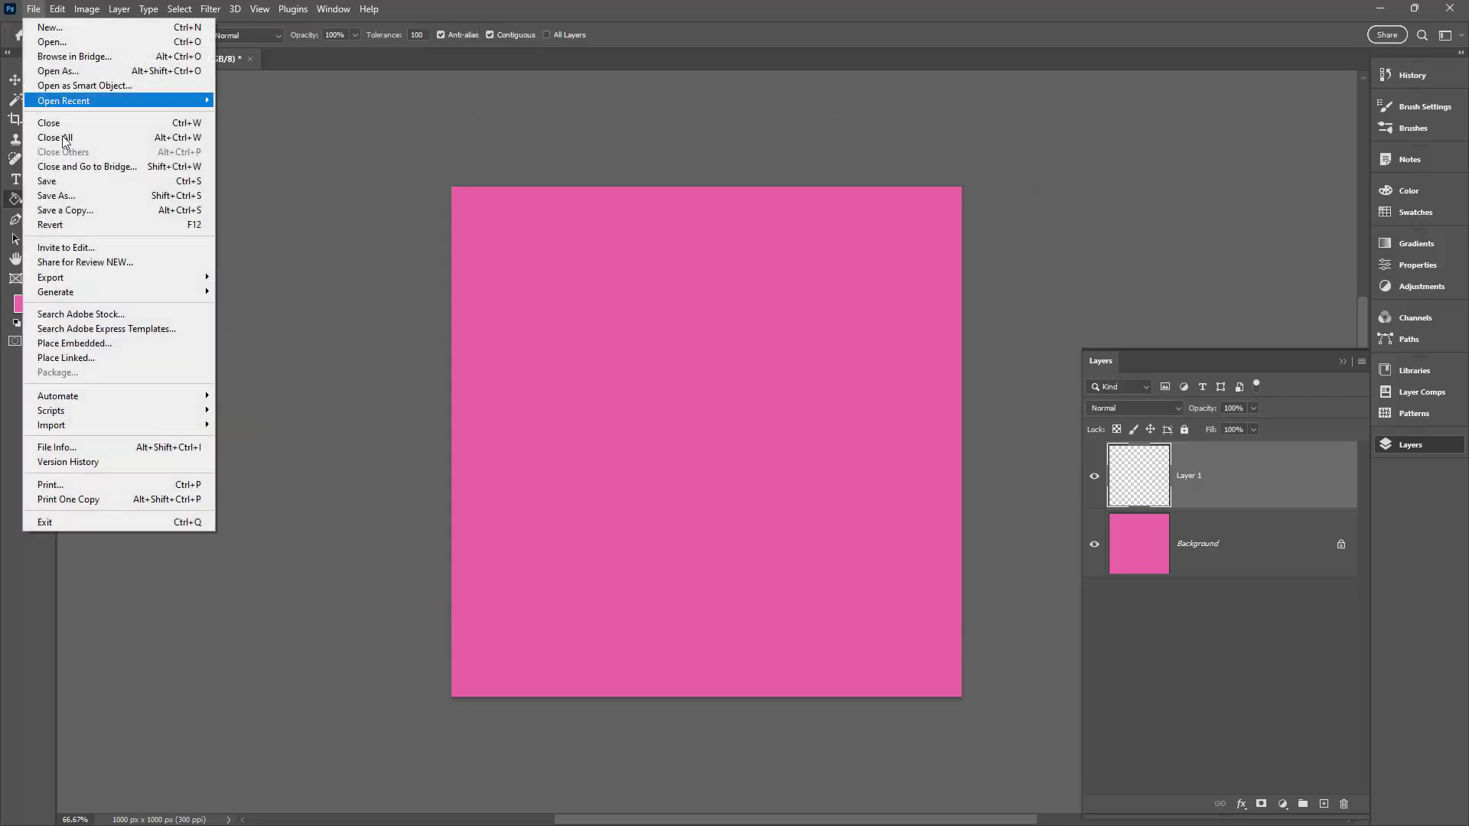
pyautogui.click(84, 187)
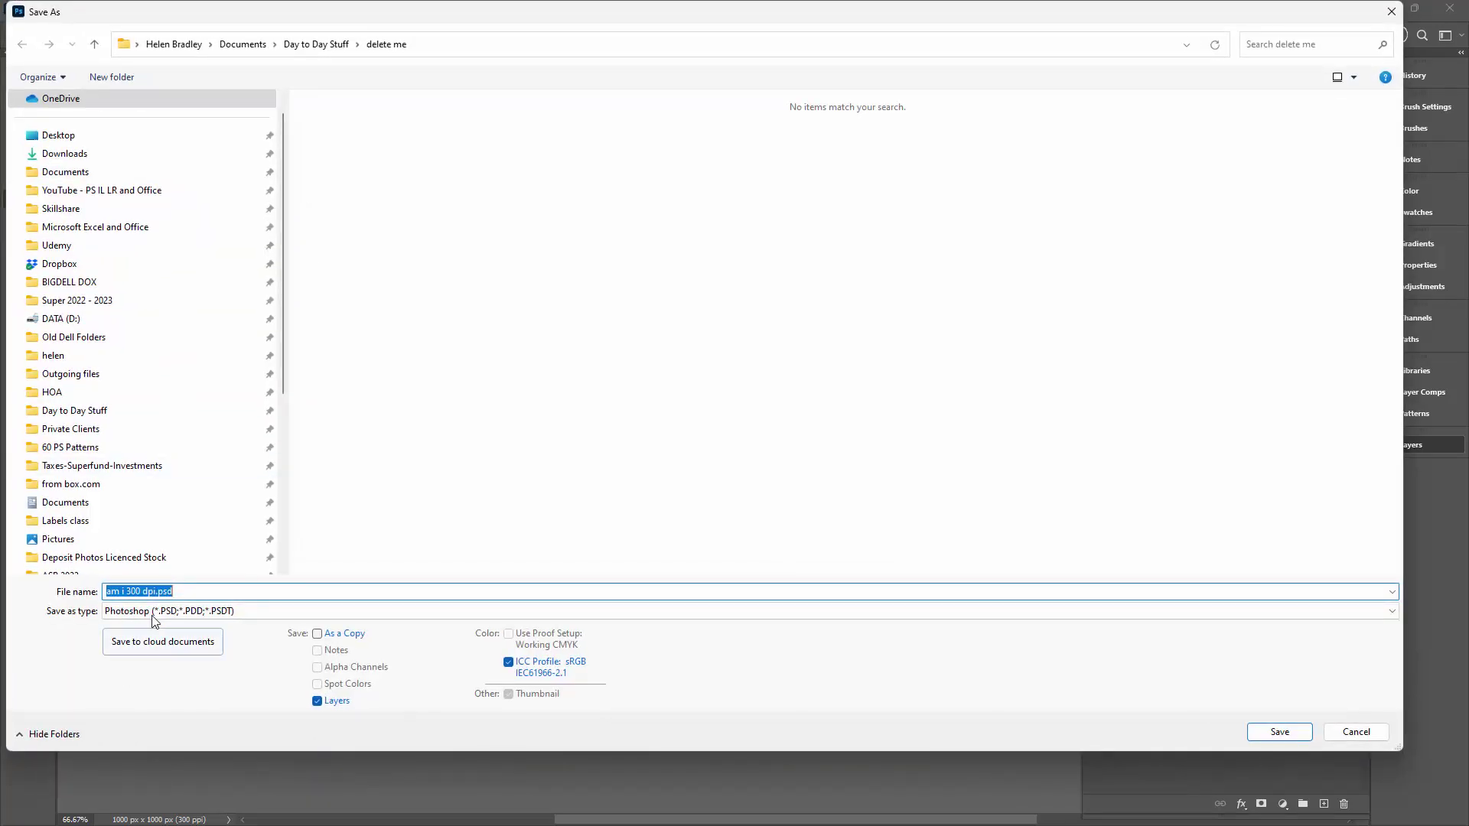
pyautogui.click(154, 612)
pyautogui.click(225, 539)
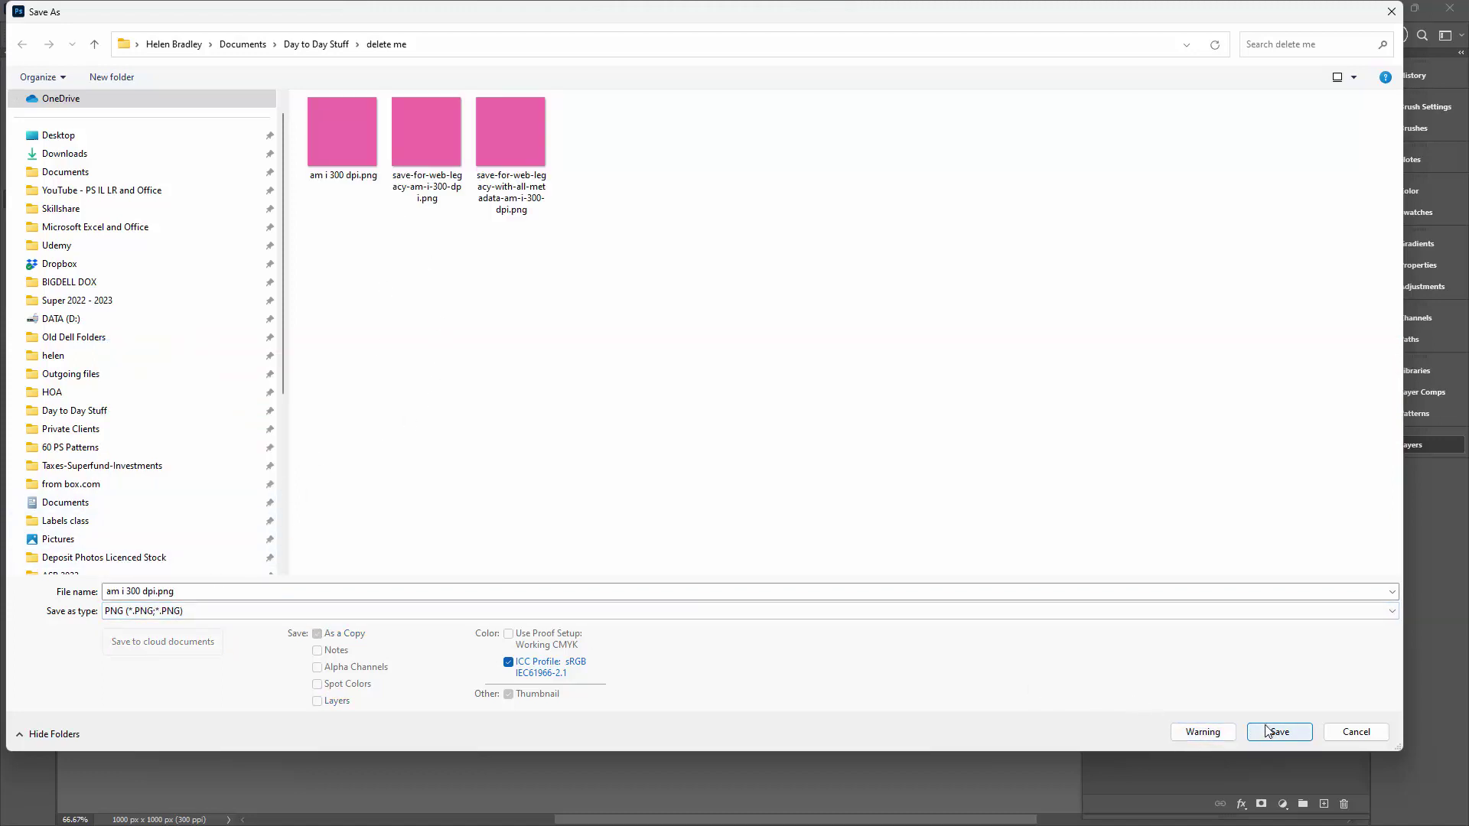
pyautogui.click(319, 594)
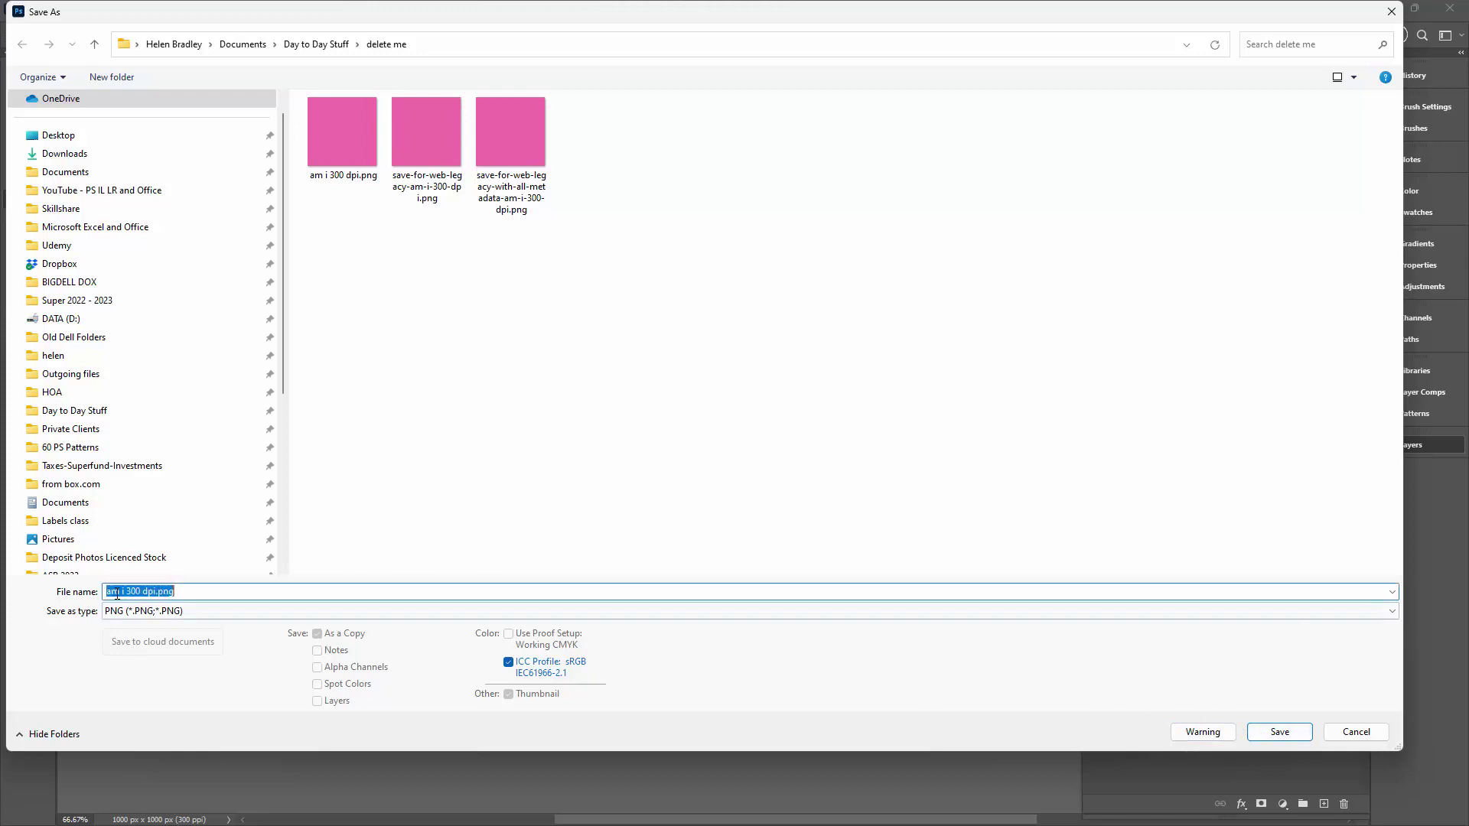
pyautogui.write('t')
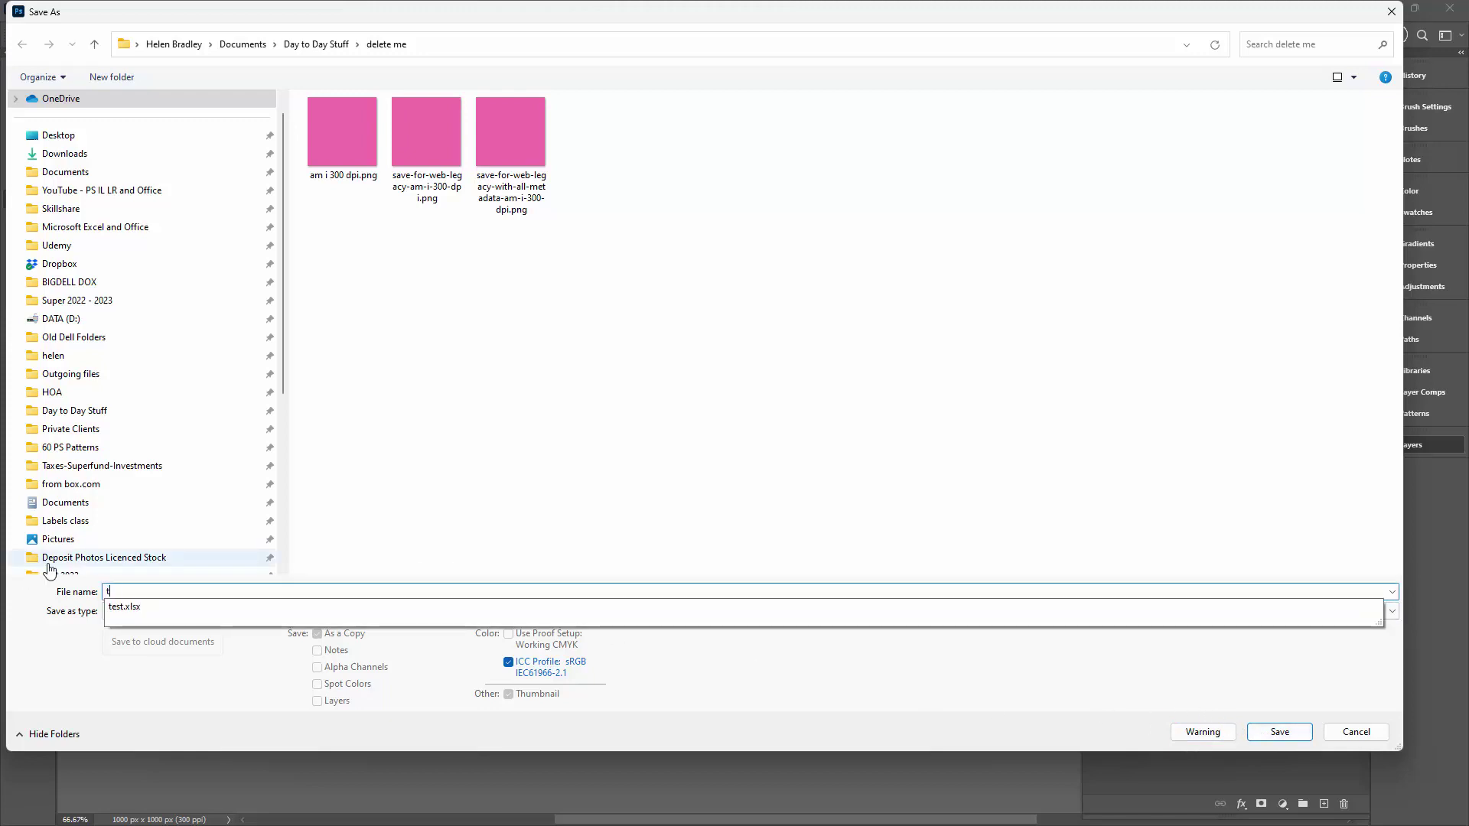
pyautogui.write('est.')
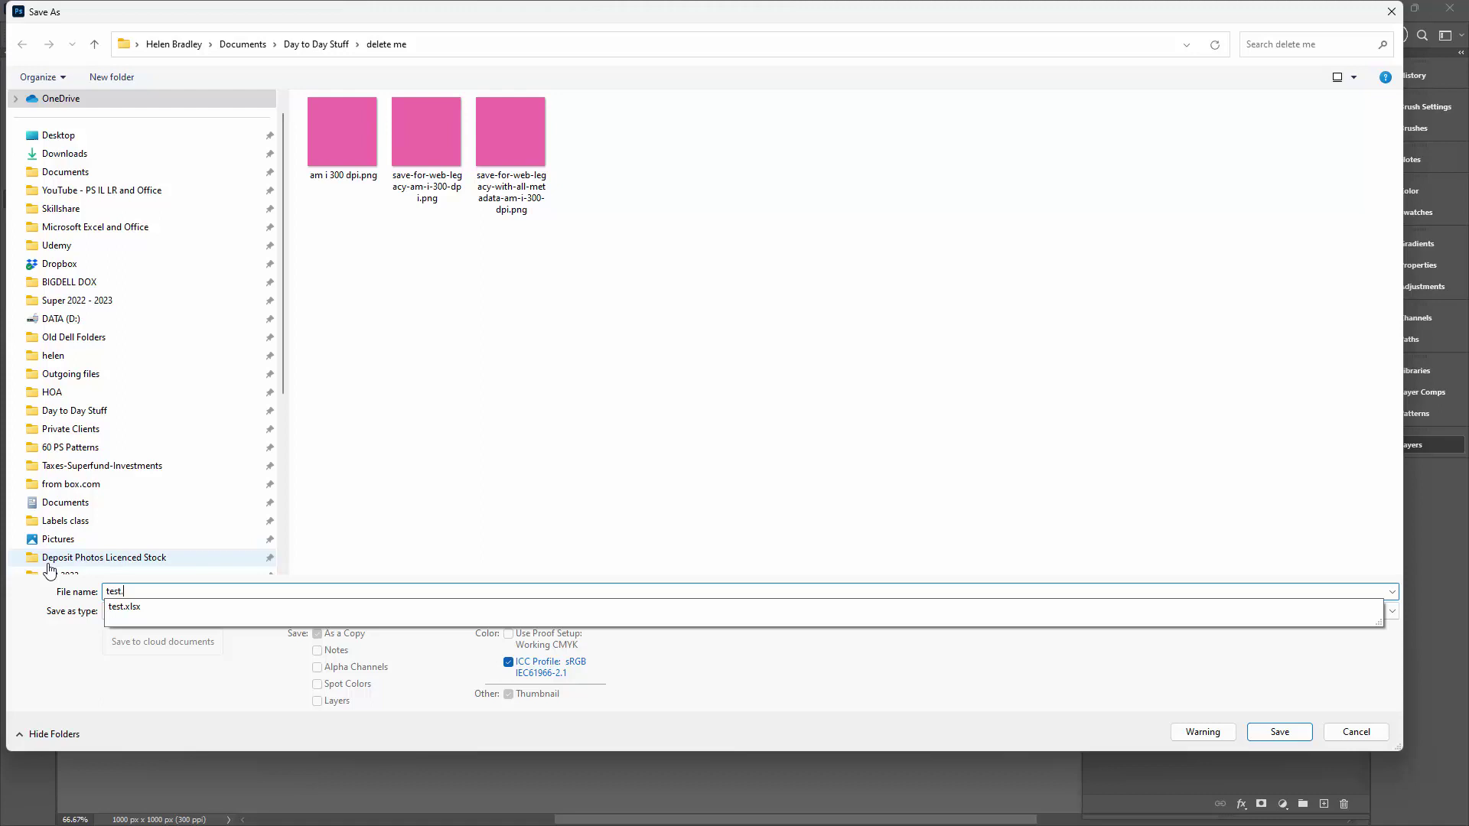
pyautogui.write('png')
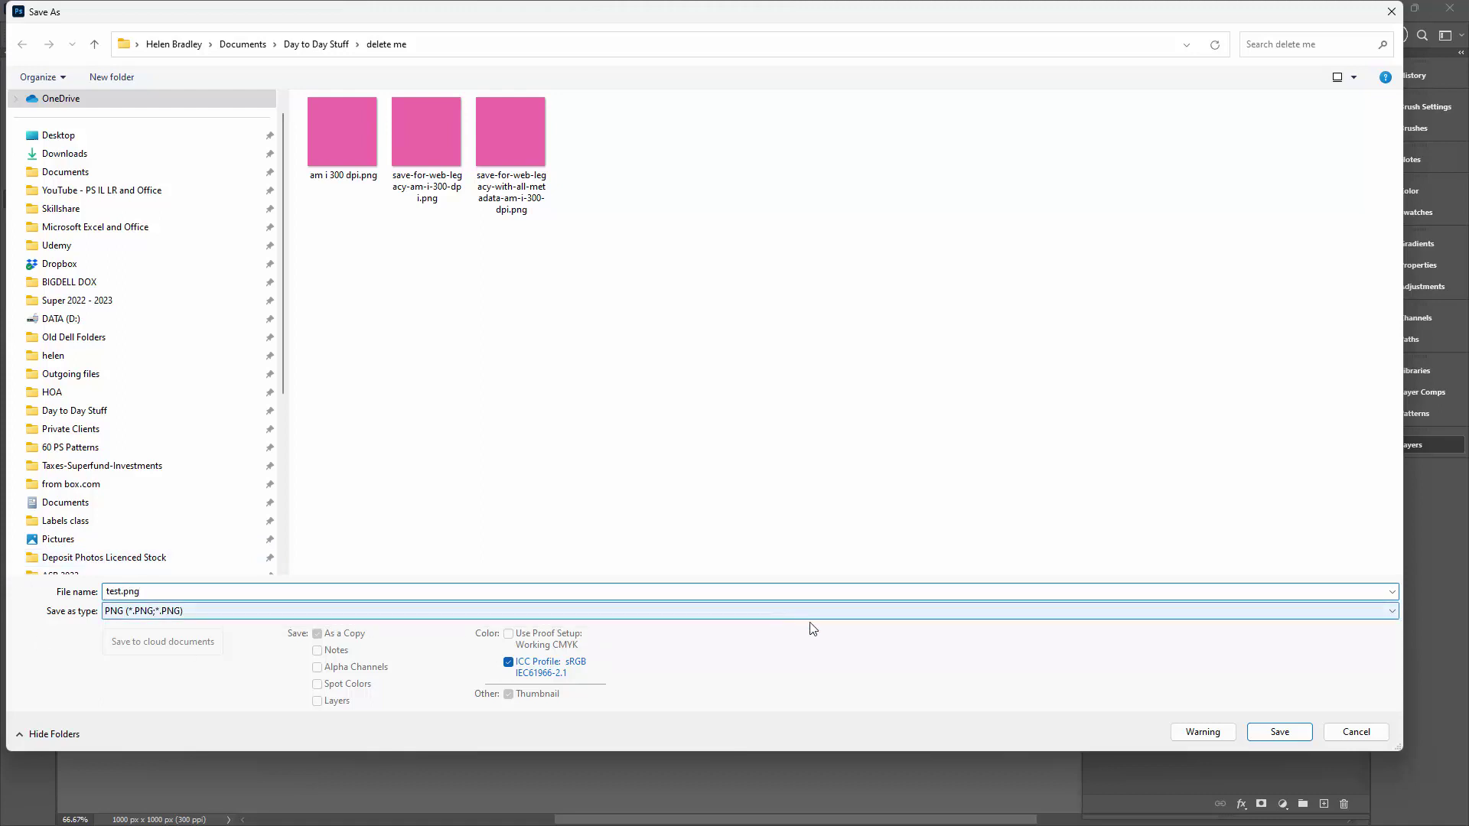
pyautogui.click(1280, 731)
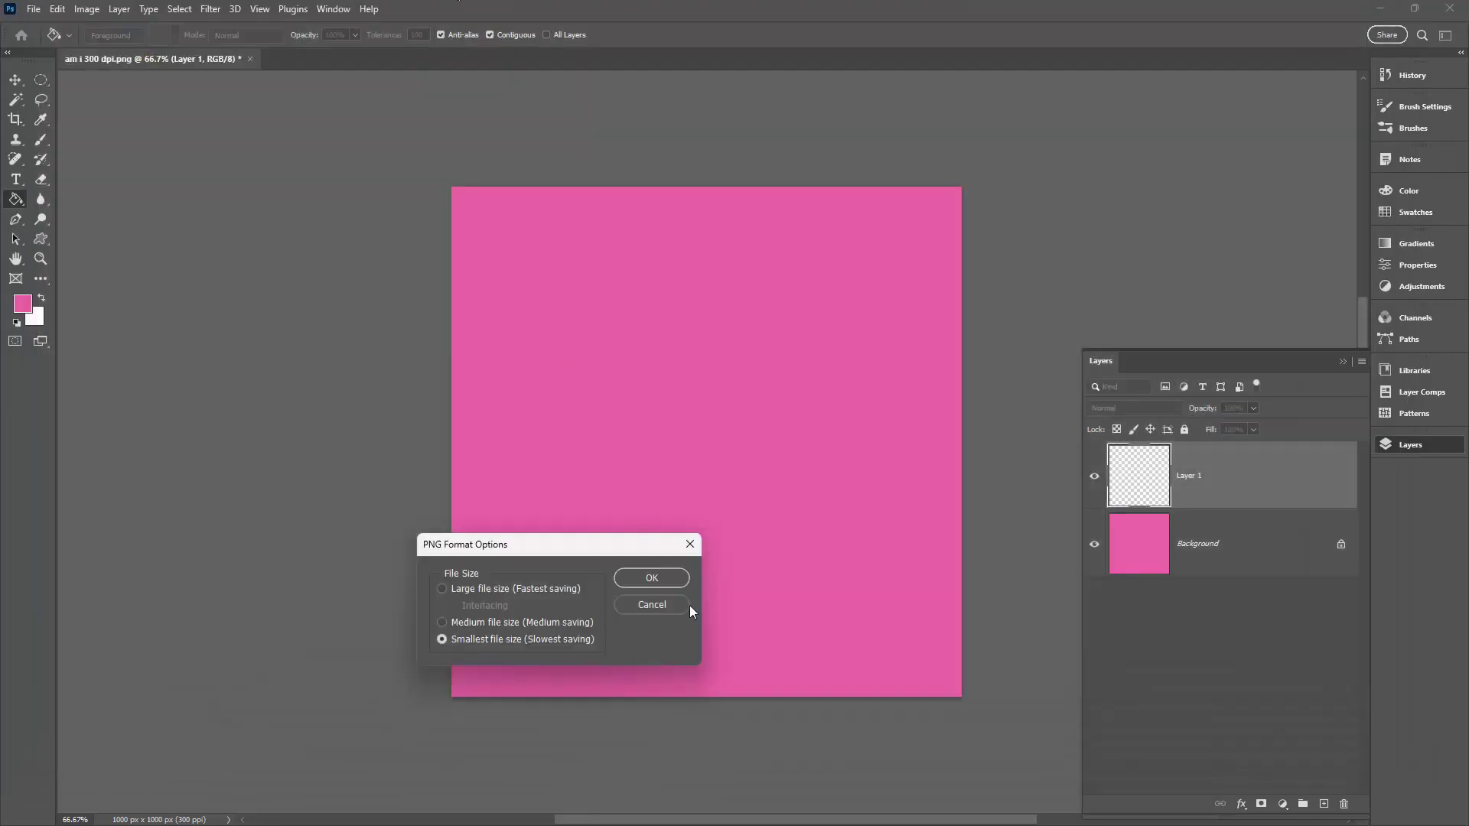
pyautogui.click(651, 580)
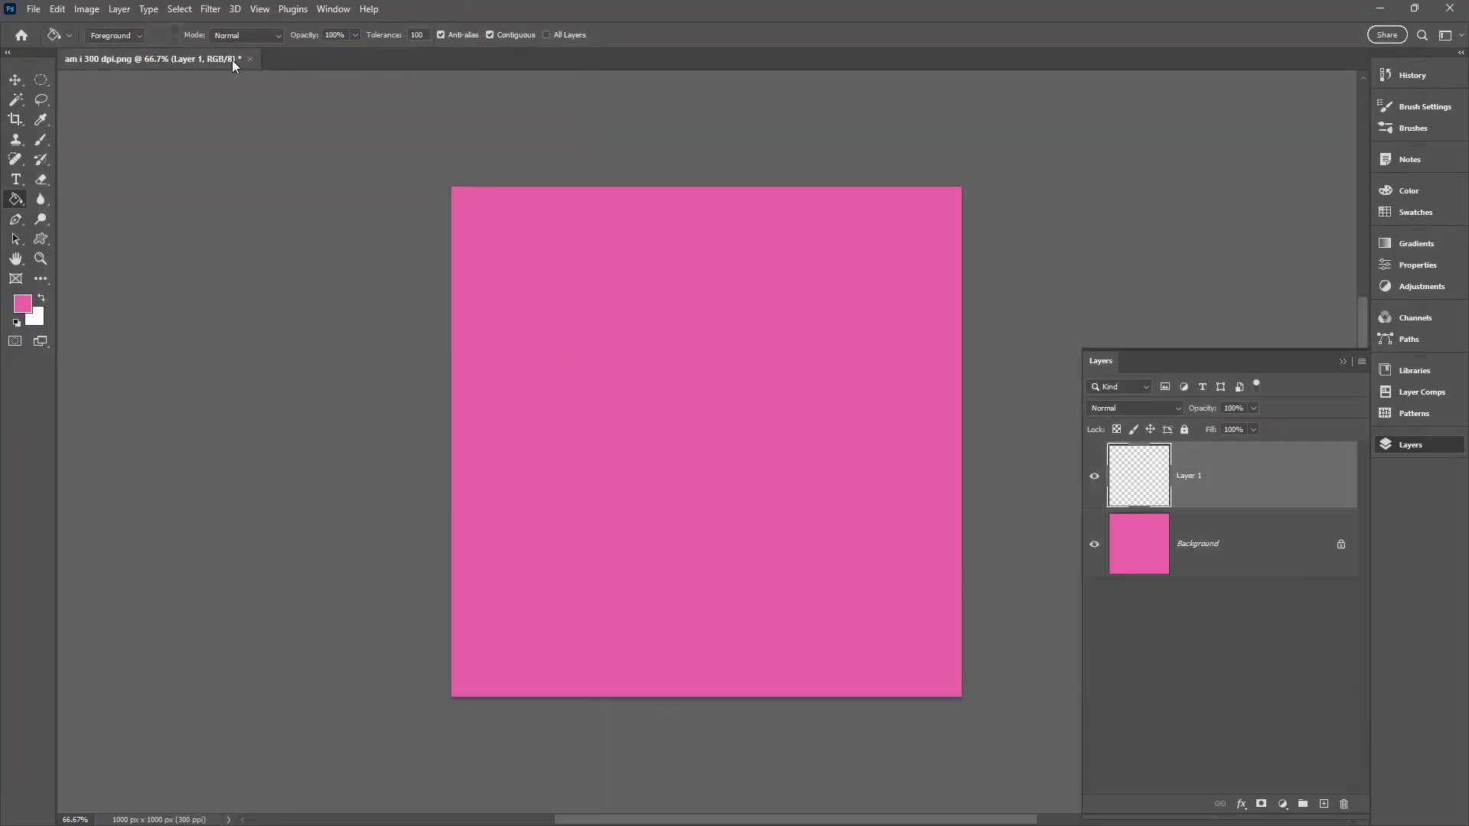
# Close am i 300 dpi.png without saving and open the saved test.png
pyautogui.click(252, 60)
pyautogui.click(717, 310)
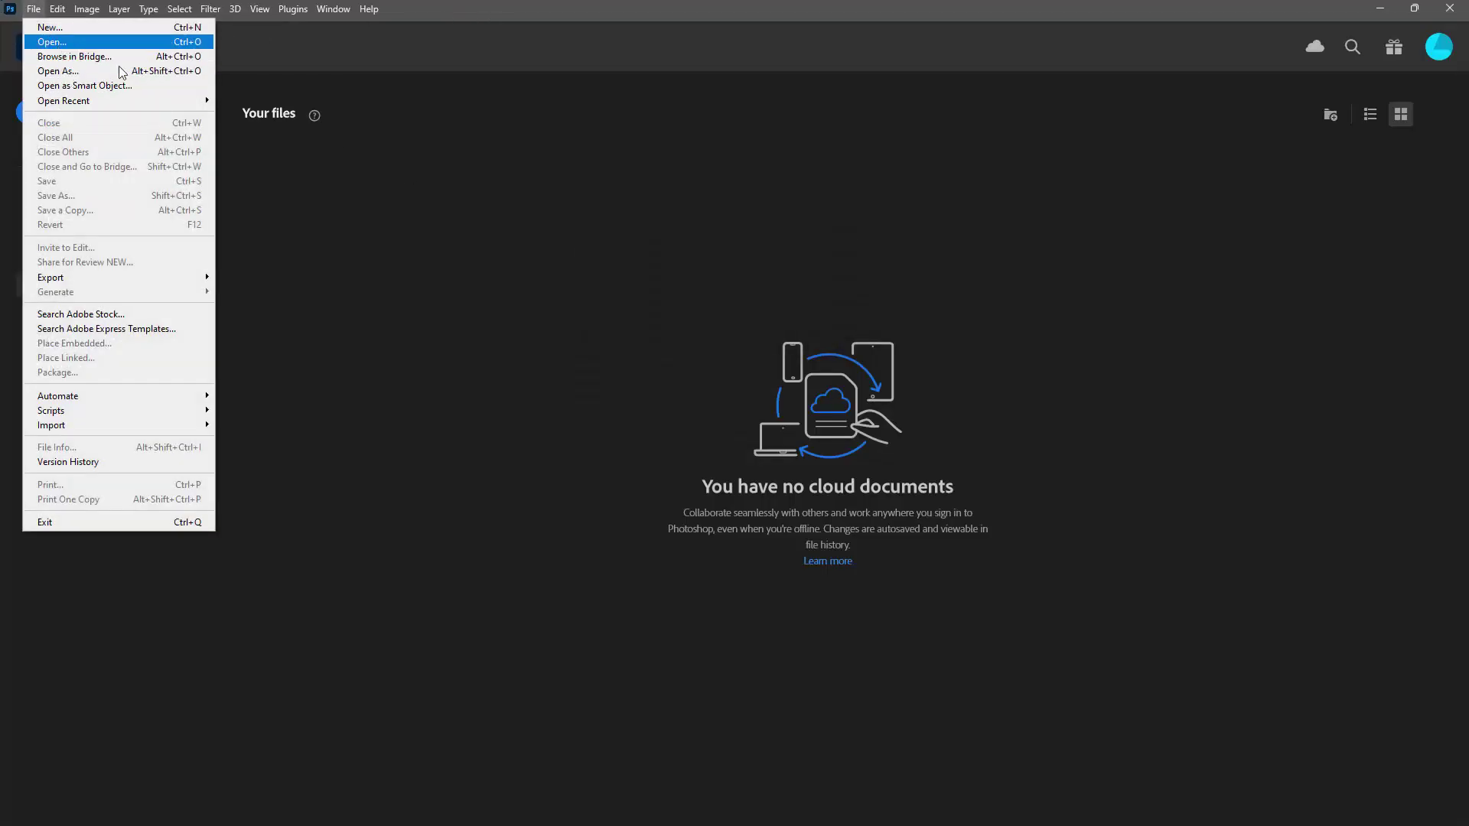
pyautogui.click(53, 42)
pyautogui.doubleClick(268, 272)
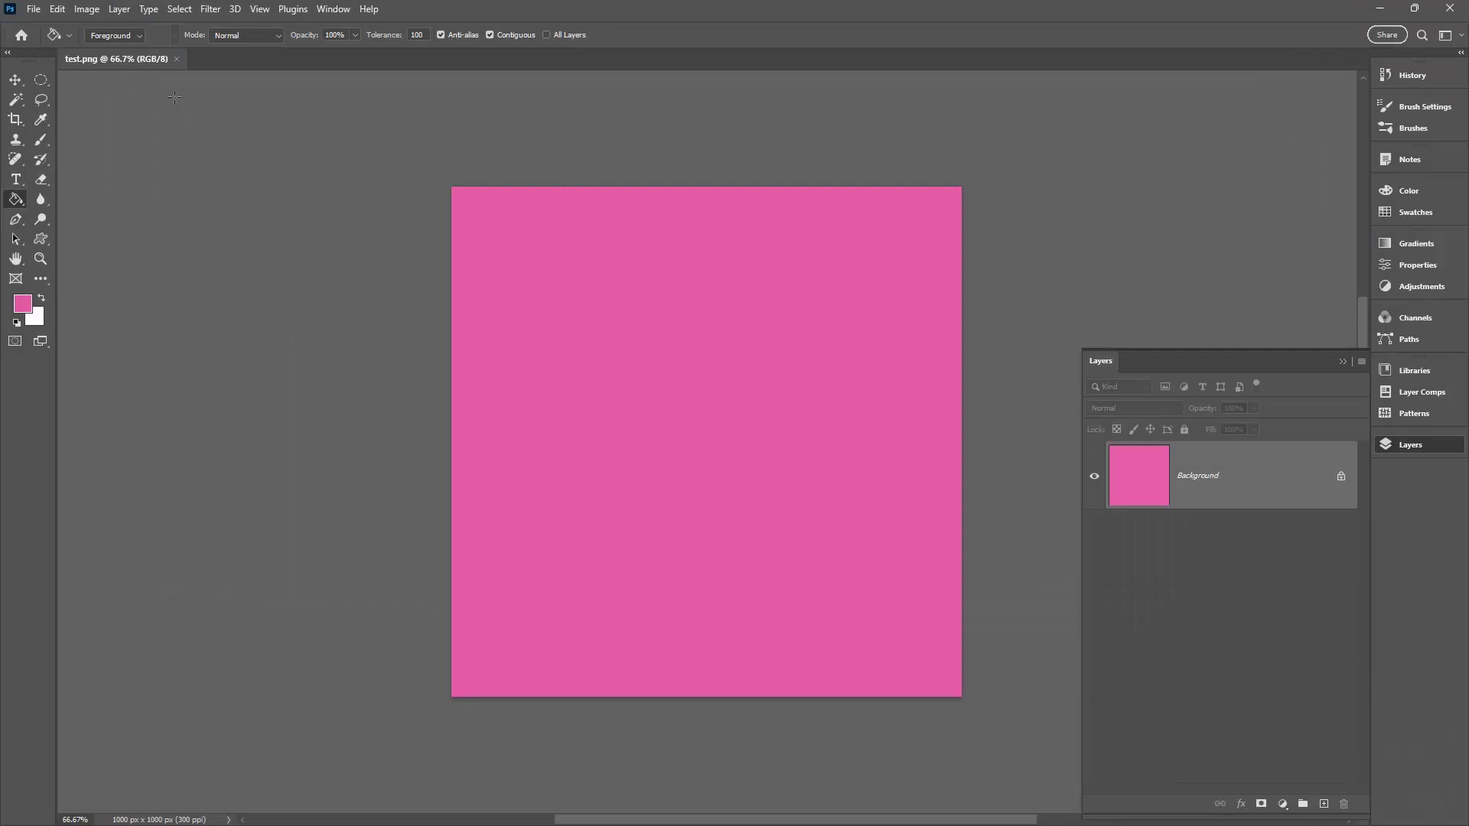
# Verify in Image Size that test.png is 1000 × 1000 px at 300 pixels/inch
pyautogui.click(87, 8)
pyautogui.click(113, 126)
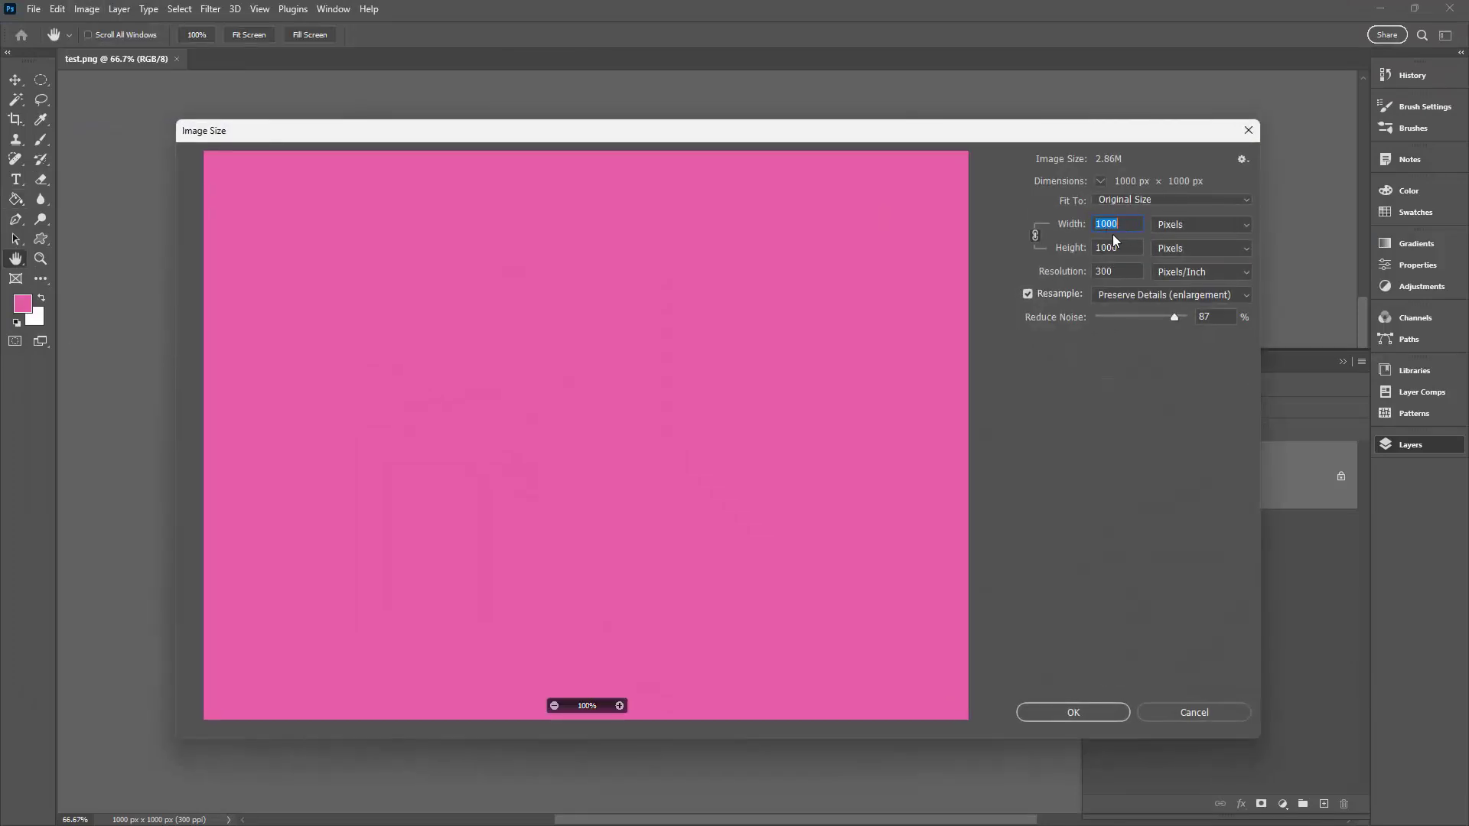
pyautogui.click(1186, 714)
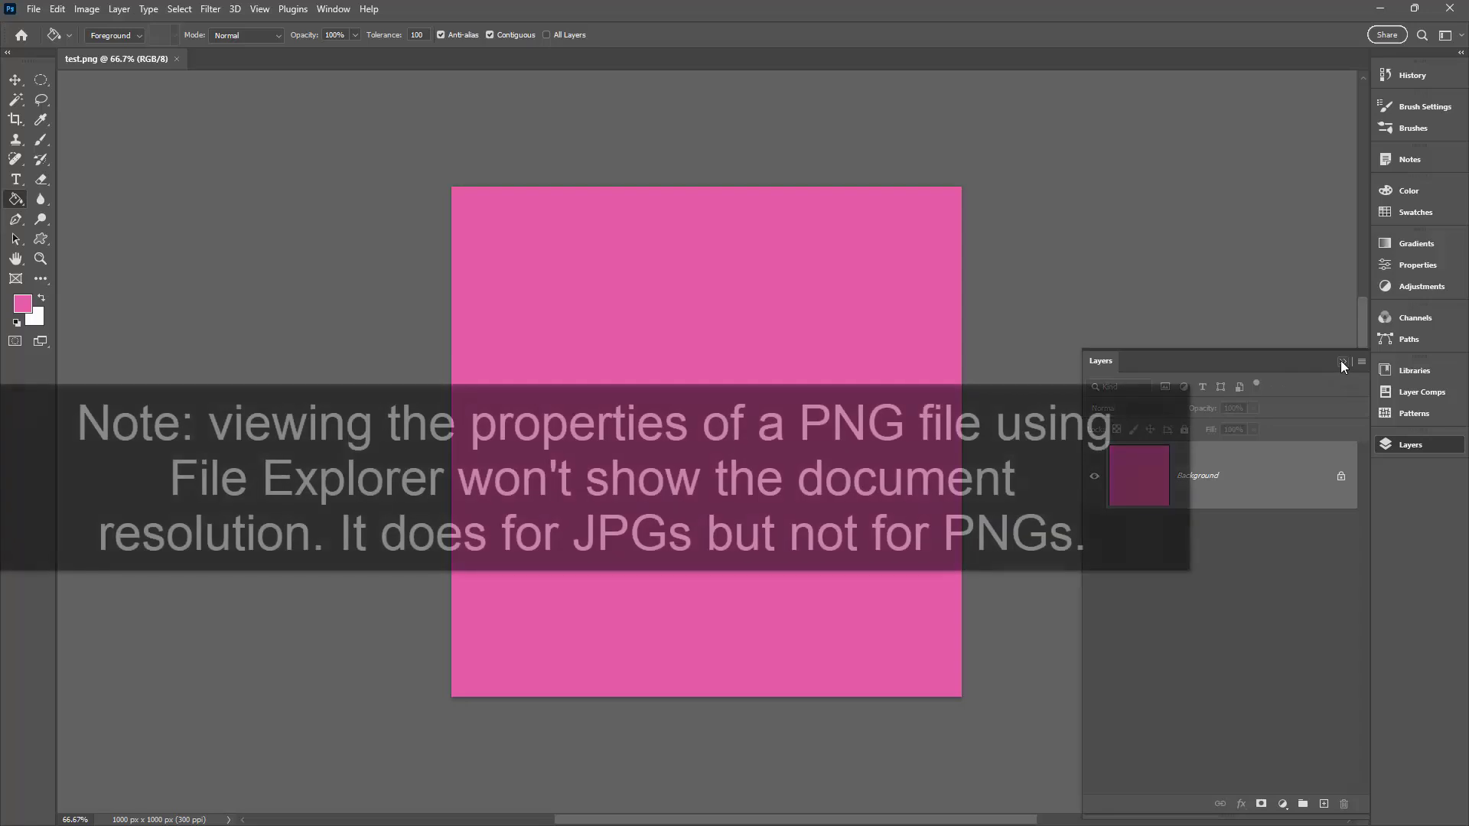
# Collapse the floating Layers panel with its >> button, leaving only the pink test.png canvas visible
pyautogui.click(1341, 362)
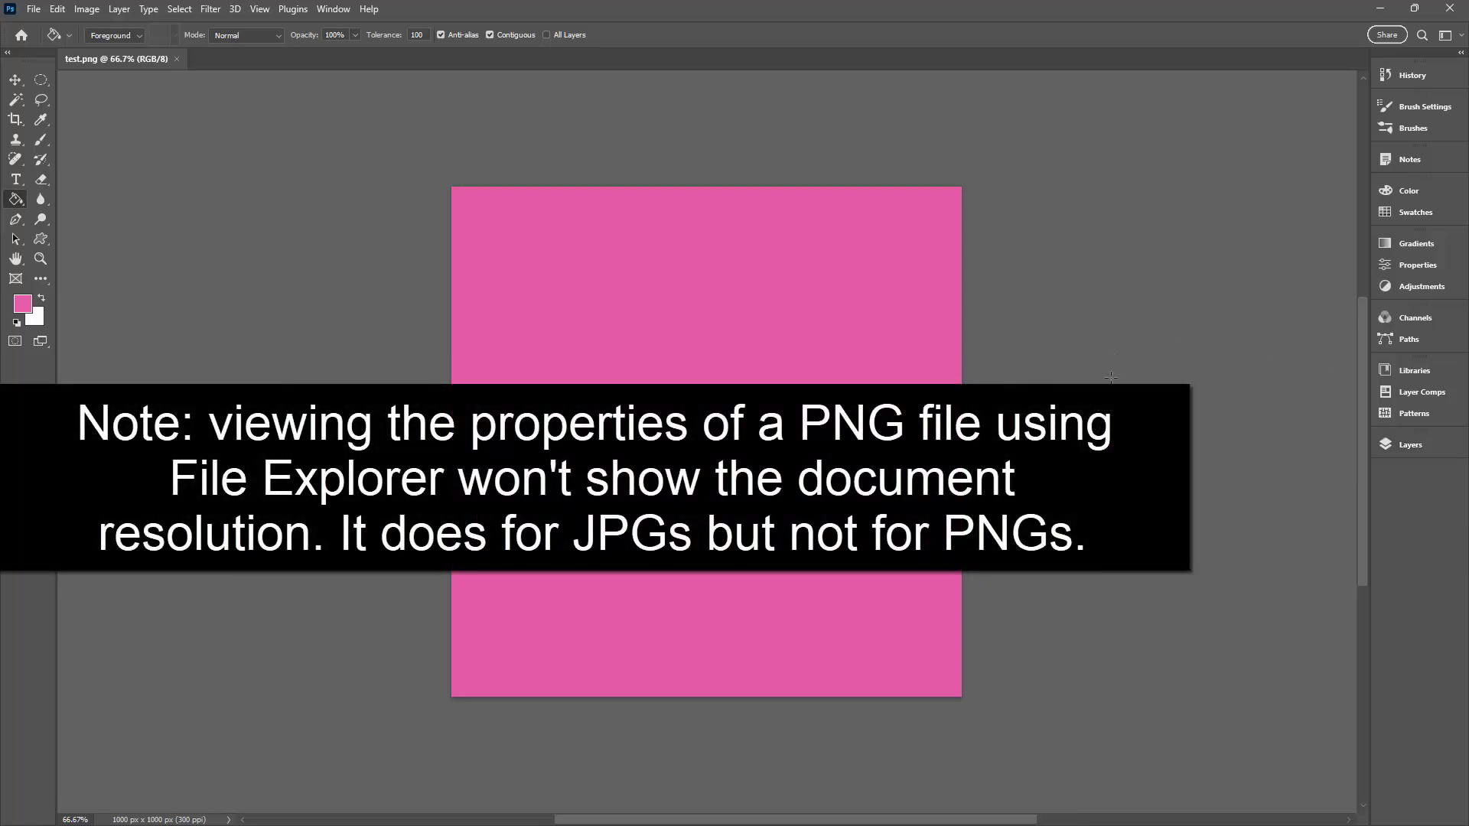